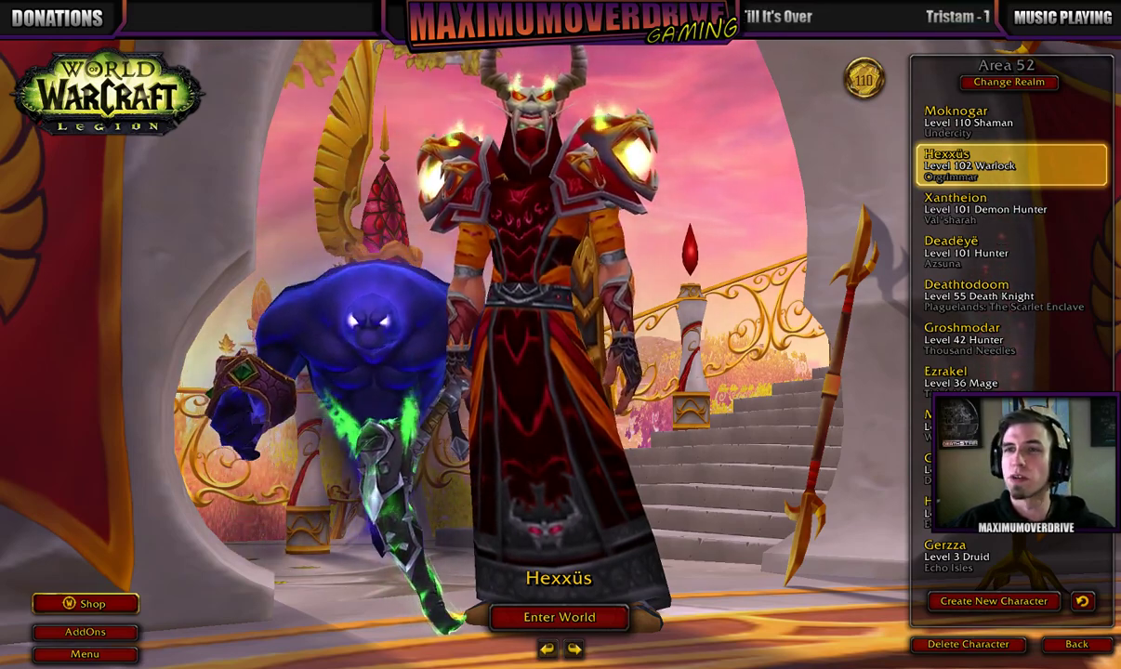
Enter the game world as the selected level 102 warlock.
click(556, 618)
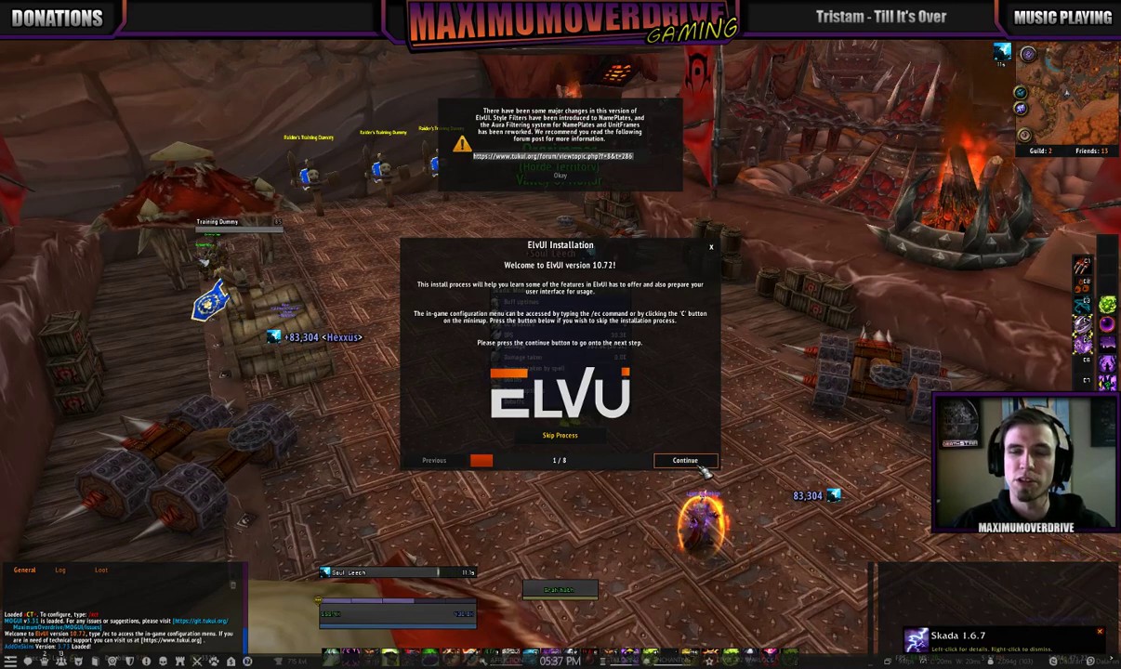
Run the ElvUI installer with recommended CVars, chat setup and class-coloured theme, then reload.
click(688, 461)
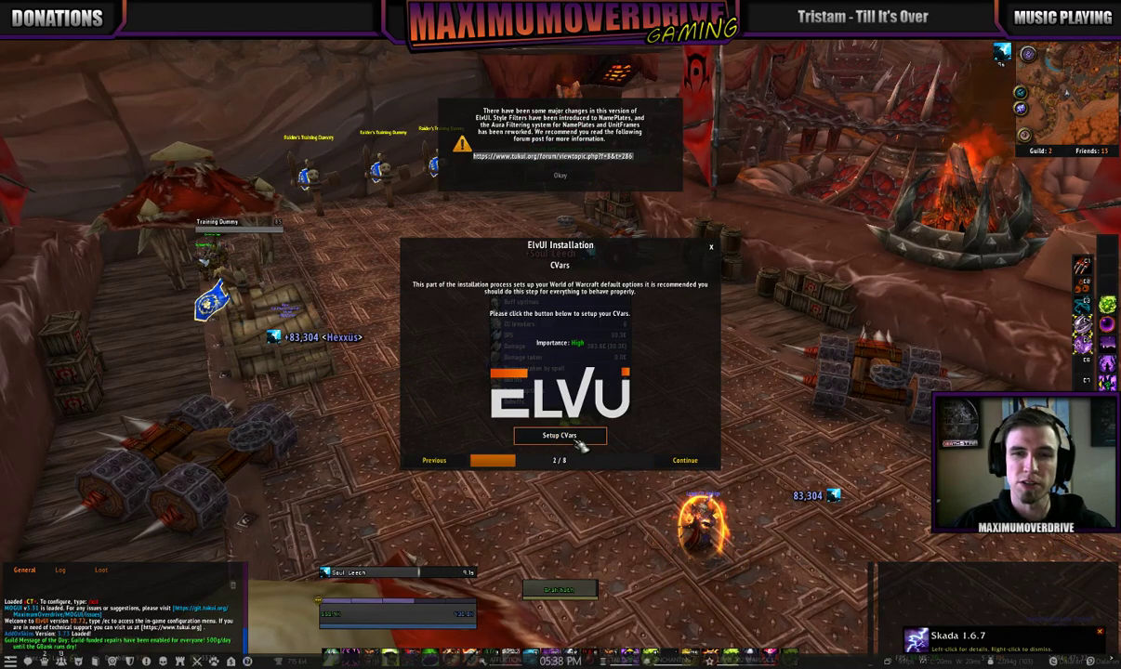
click(683, 461)
click(560, 435)
click(683, 461)
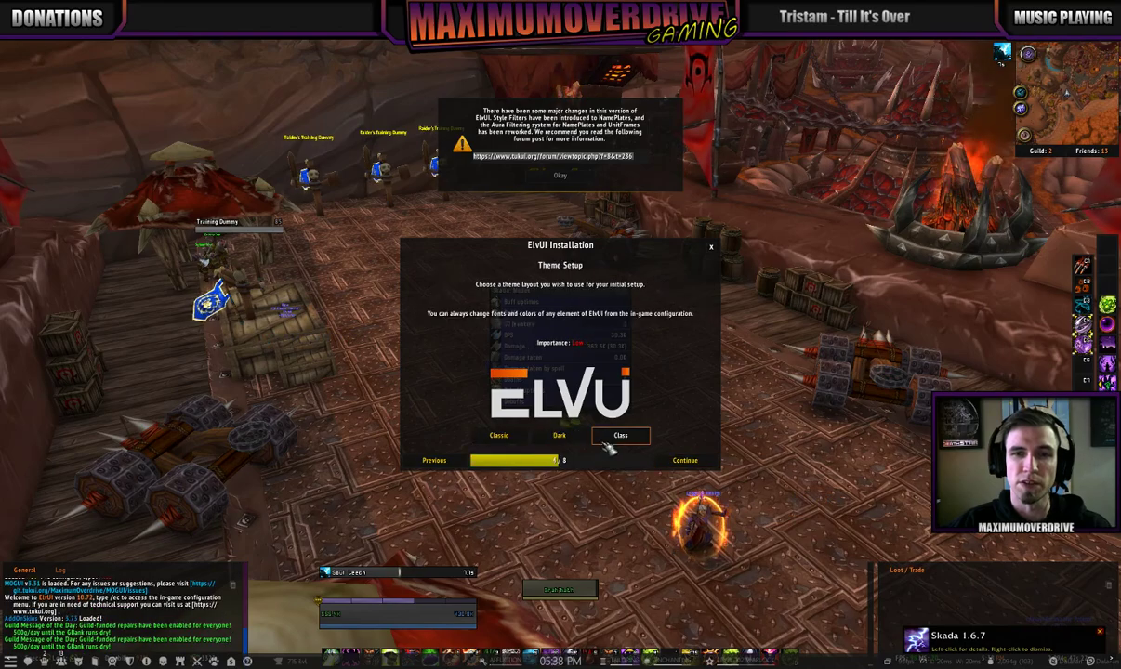
click(681, 462)
click(683, 461)
click(683, 460)
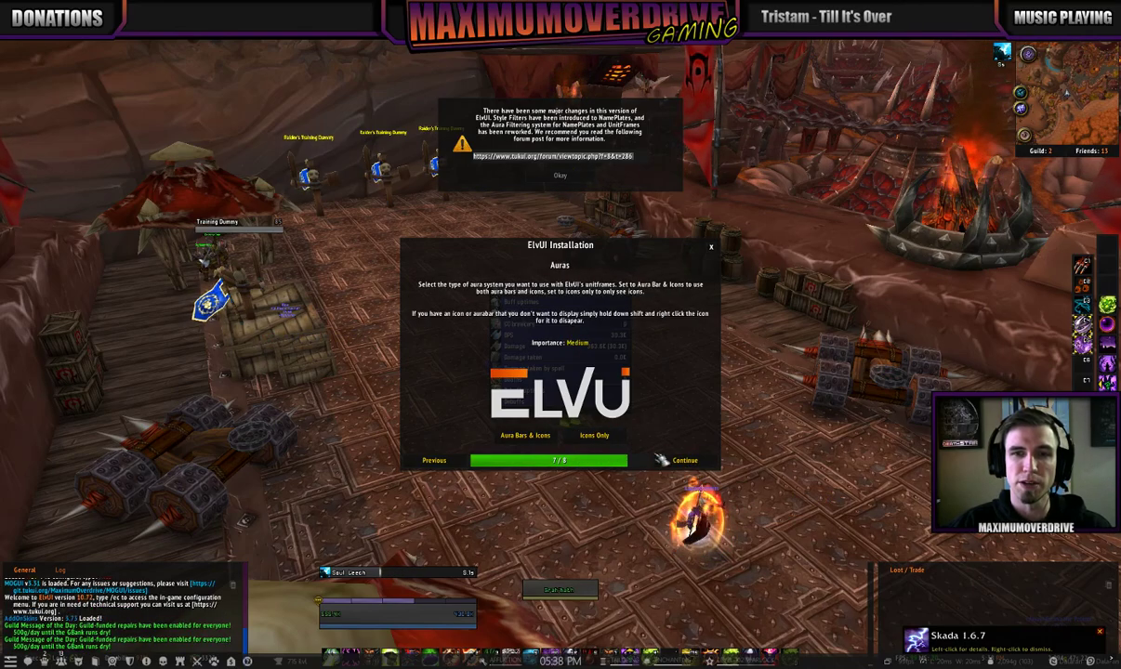
click(683, 460)
click(561, 421)
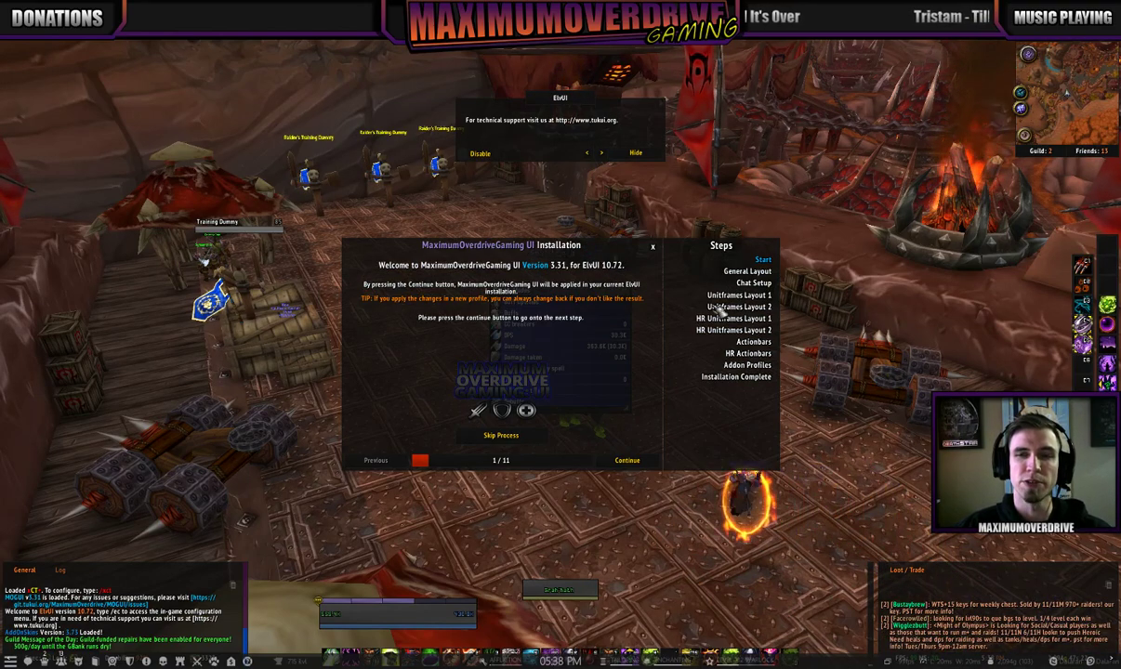
Walk the character back and forth across the floor.
key(w)
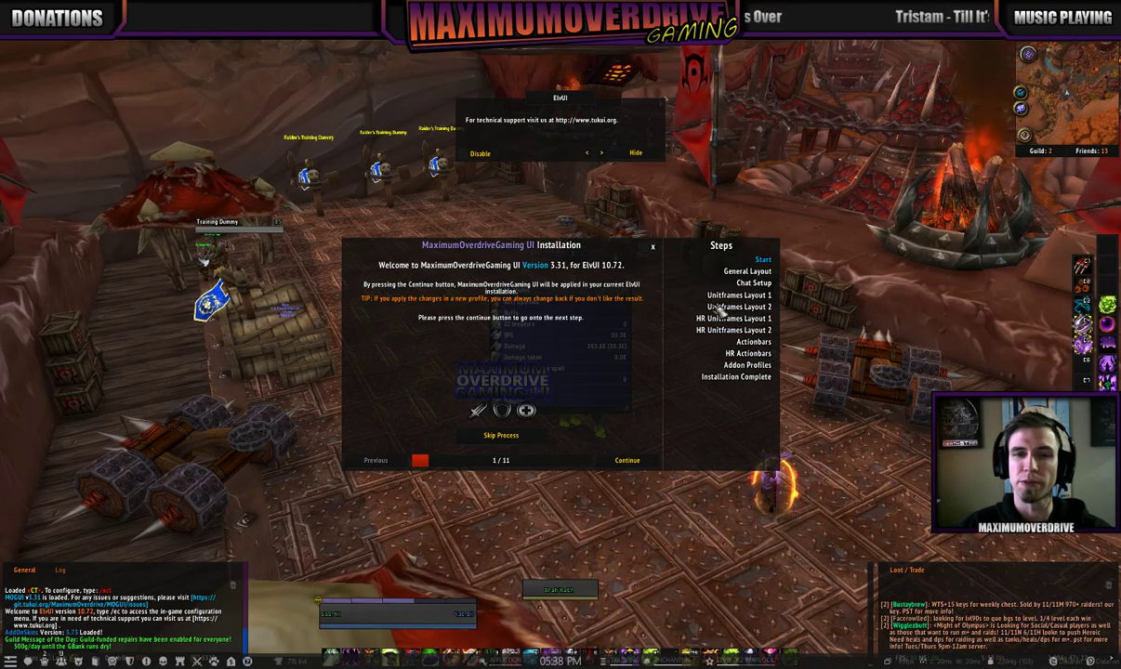
key(s)
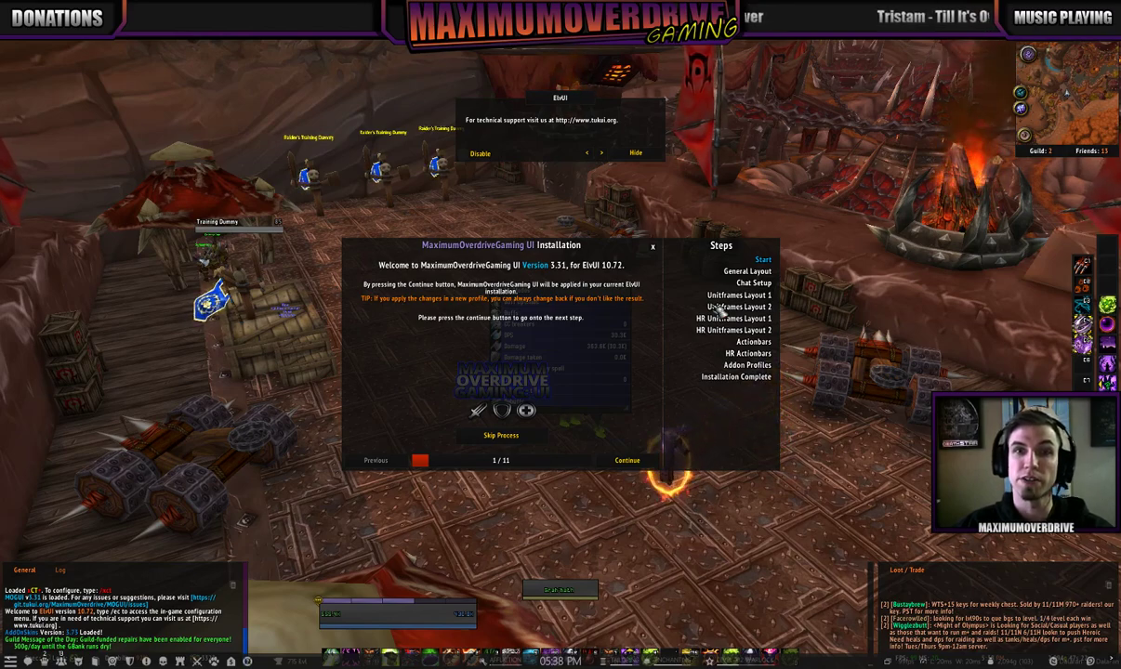
key(w)
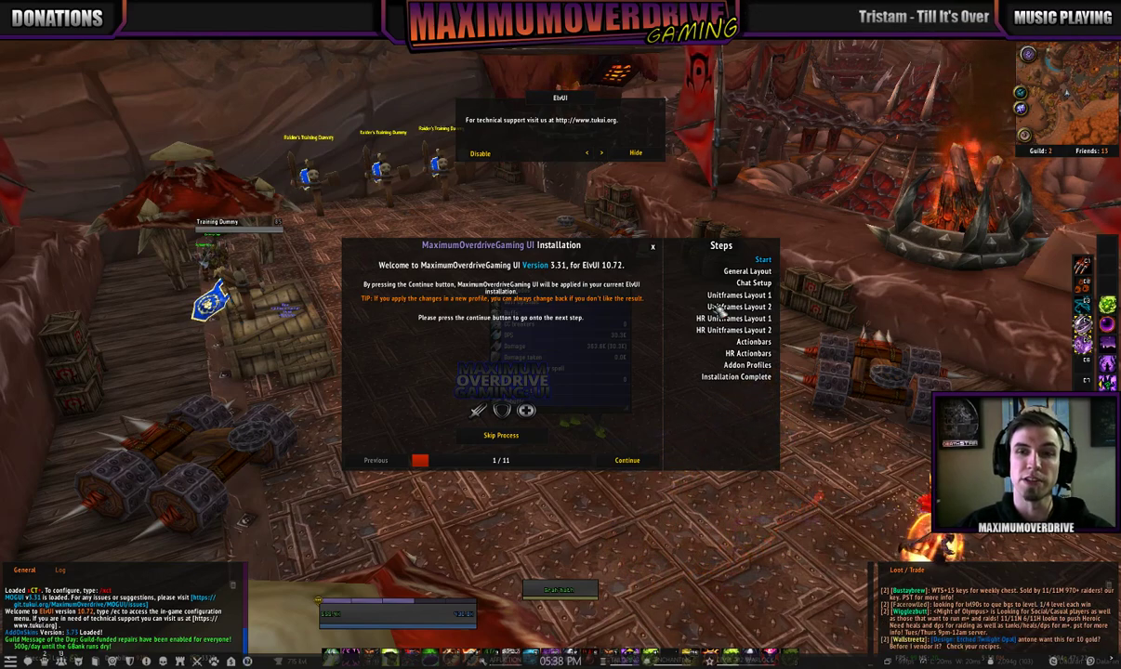
key(s)
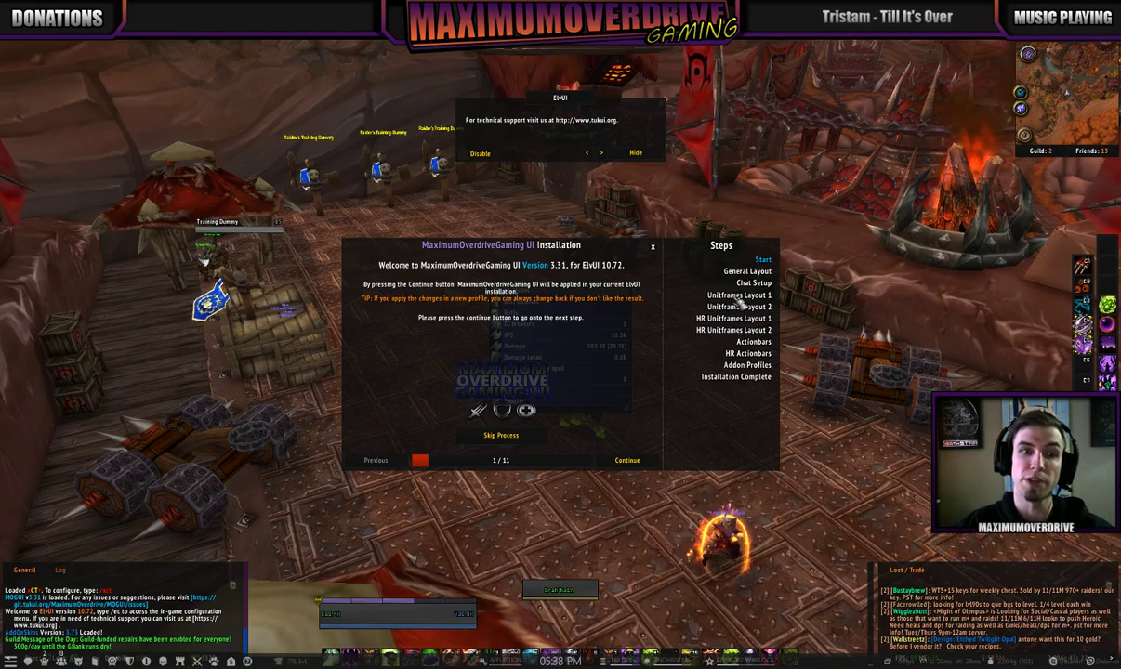
key(w)
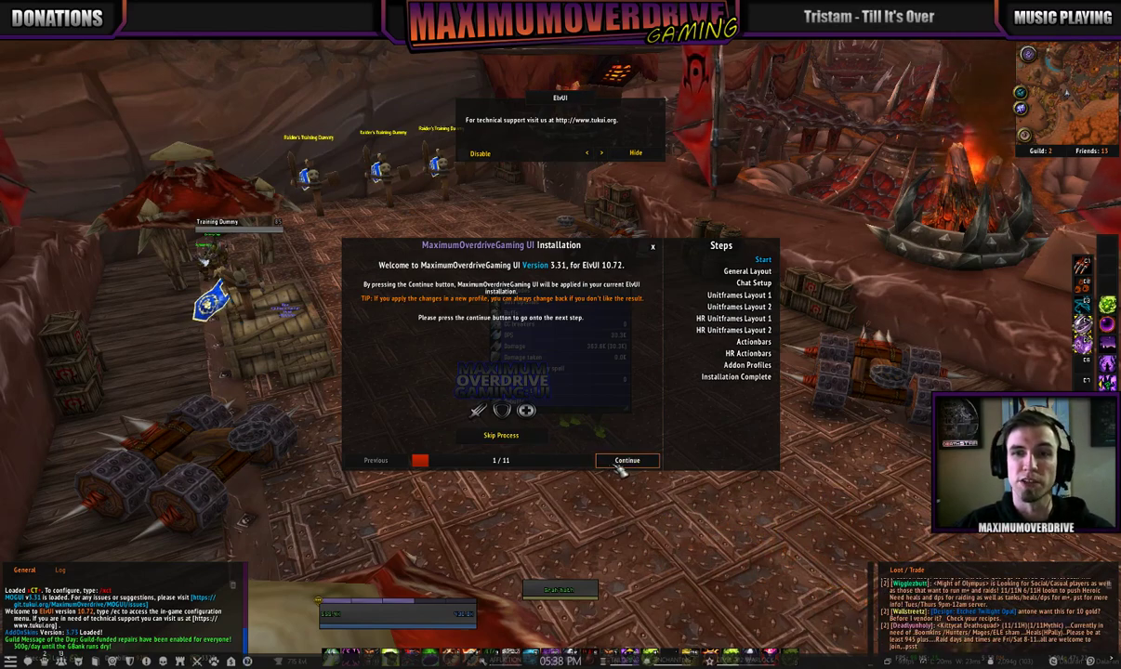
Apply the MaximumOverdriveGaming general layout, then the MOGUI chat configuration.
click(627, 460)
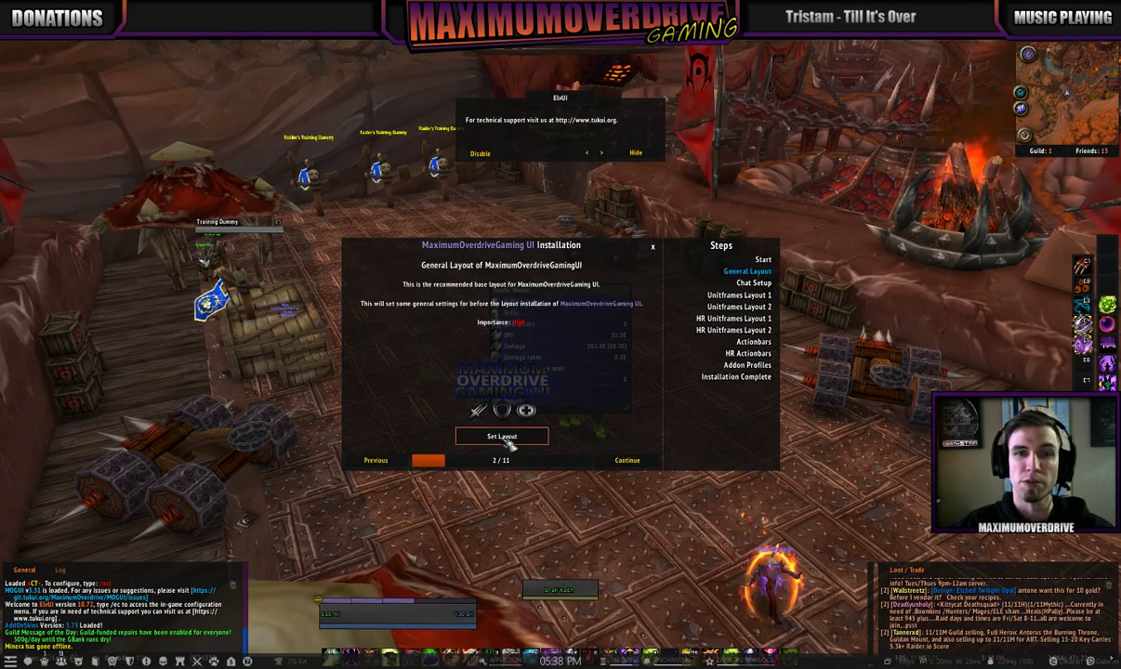
click(504, 439)
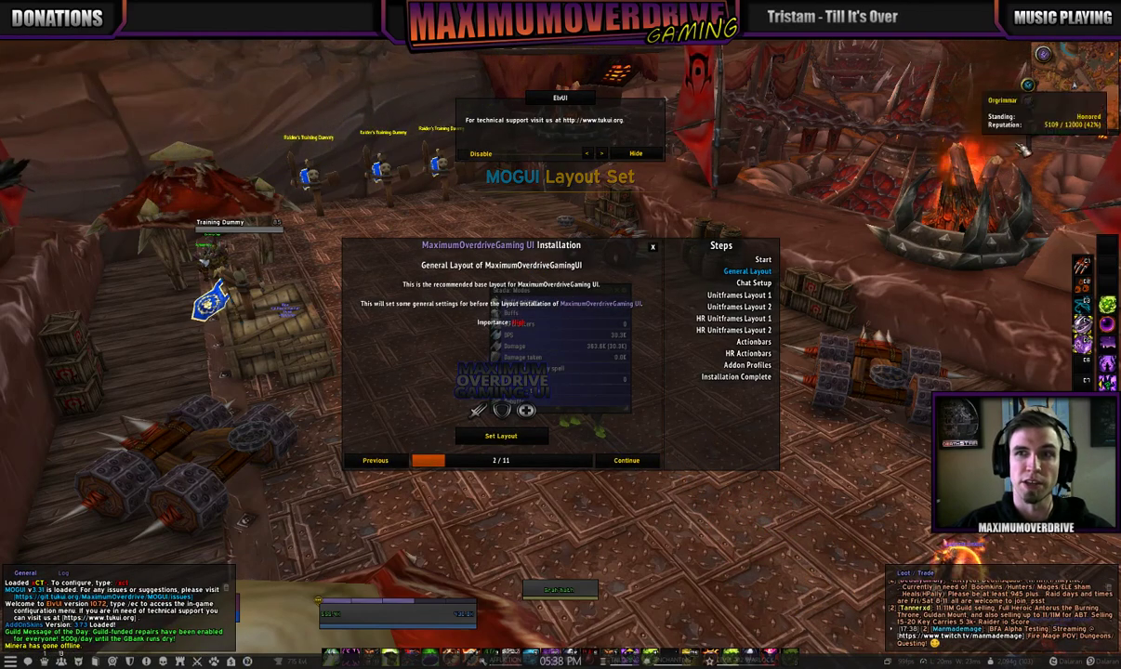
click(600, 460)
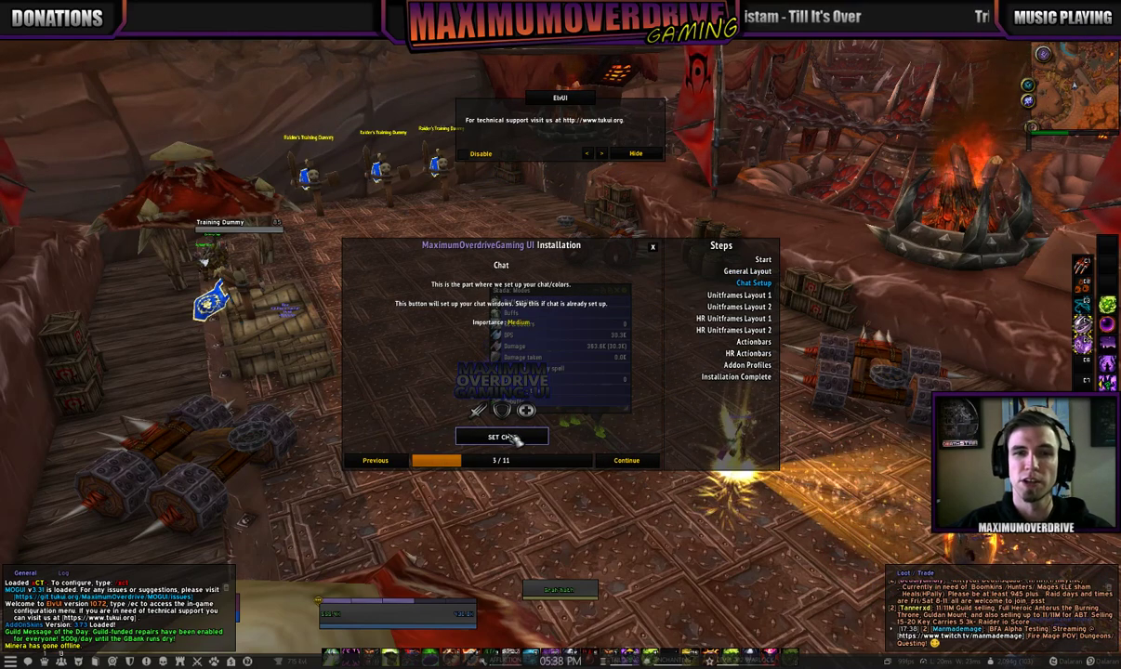
click(513, 438)
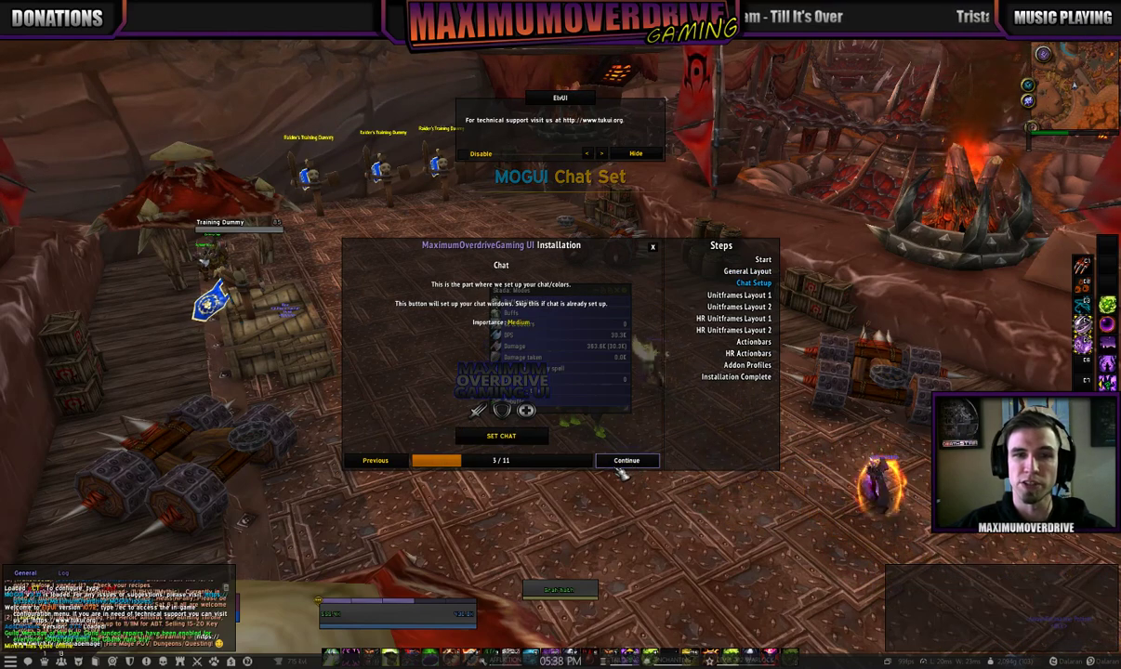
Preview the DPS/TANK, HYBRID and HEALER unit frame layouts on the first page.
click(621, 462)
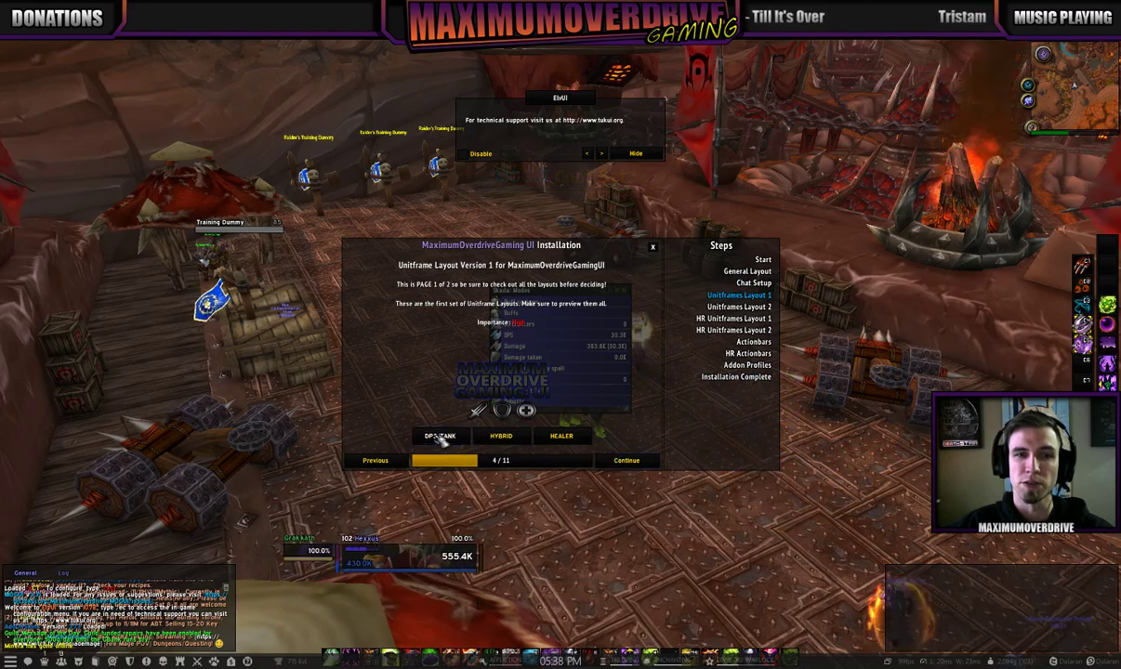
click(440, 436)
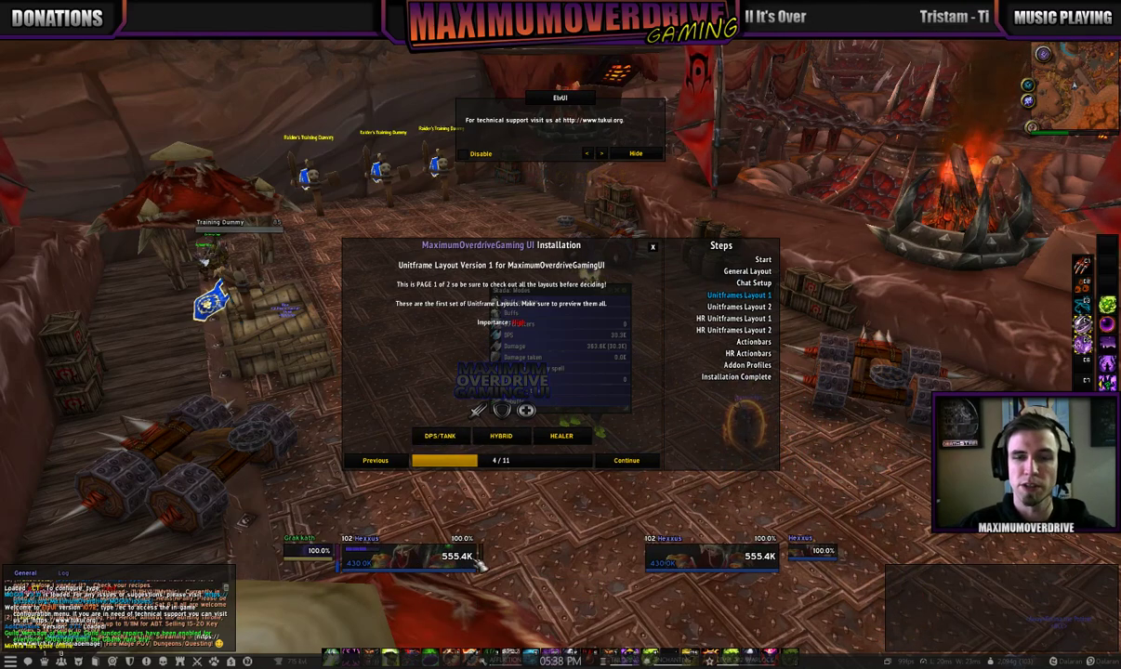
click(502, 435)
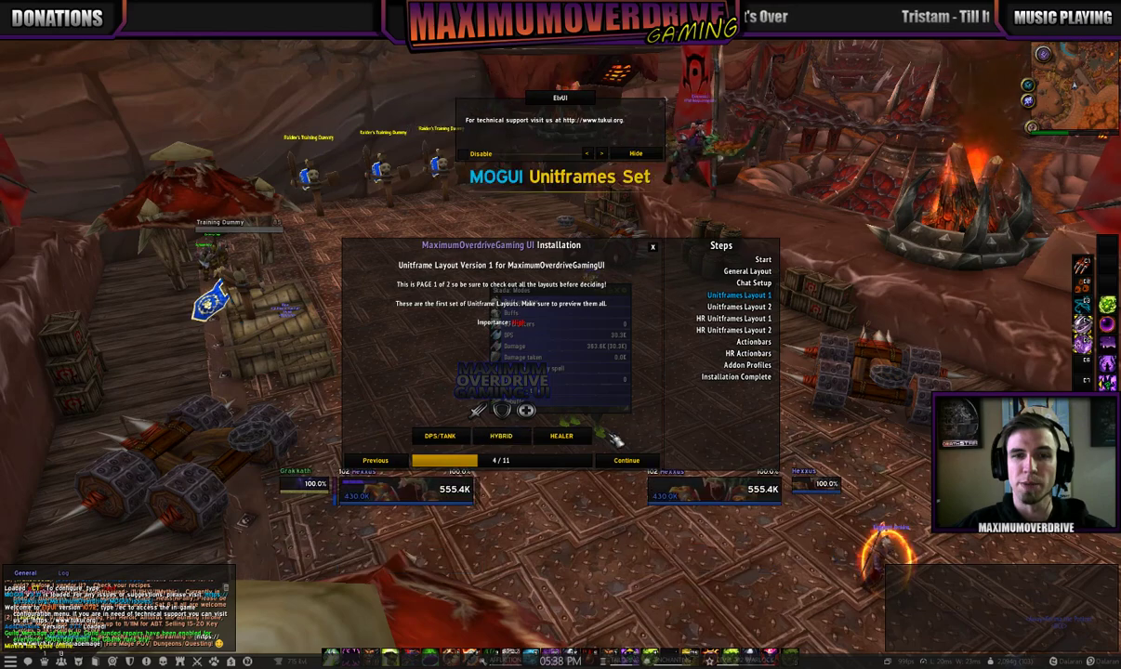
click(565, 437)
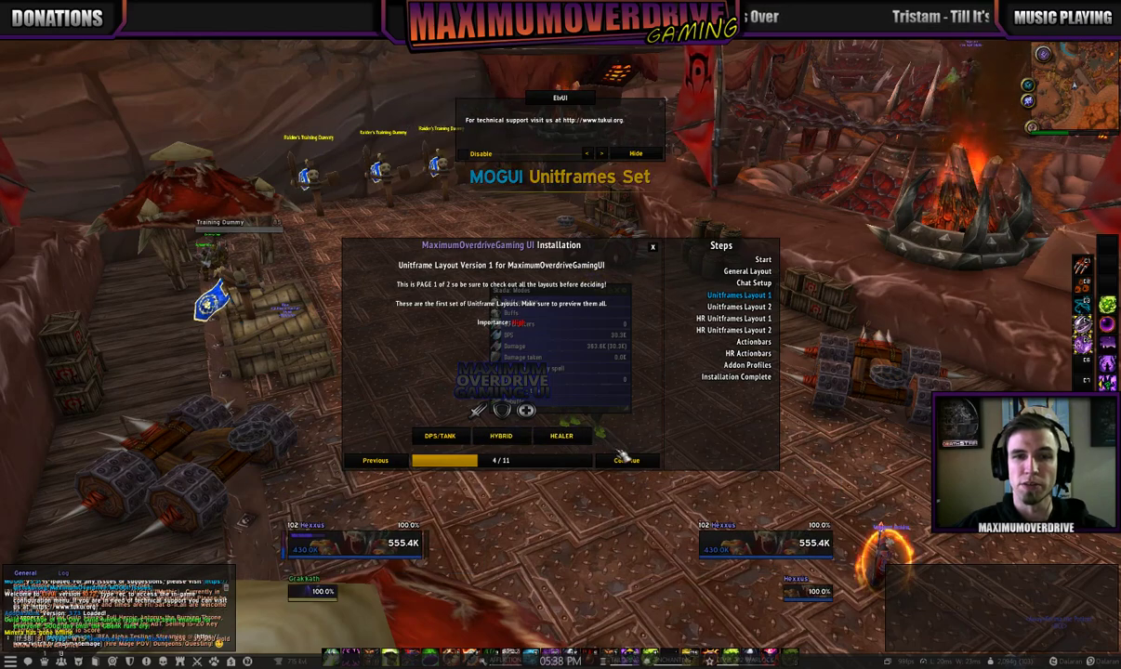
click(440, 435)
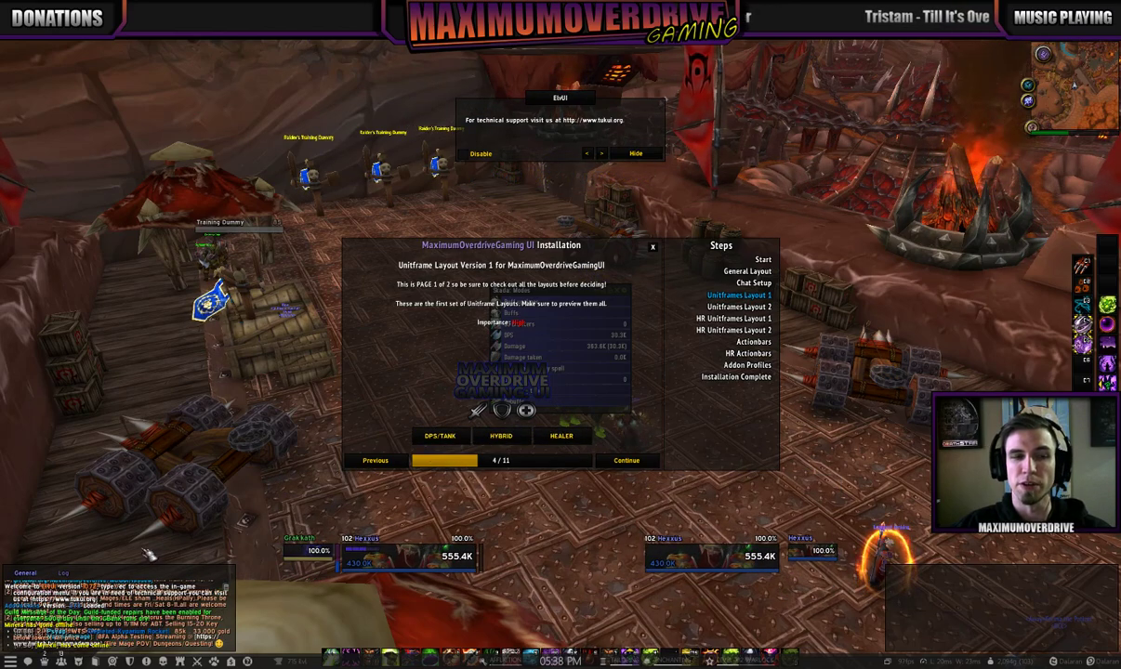
click(500, 435)
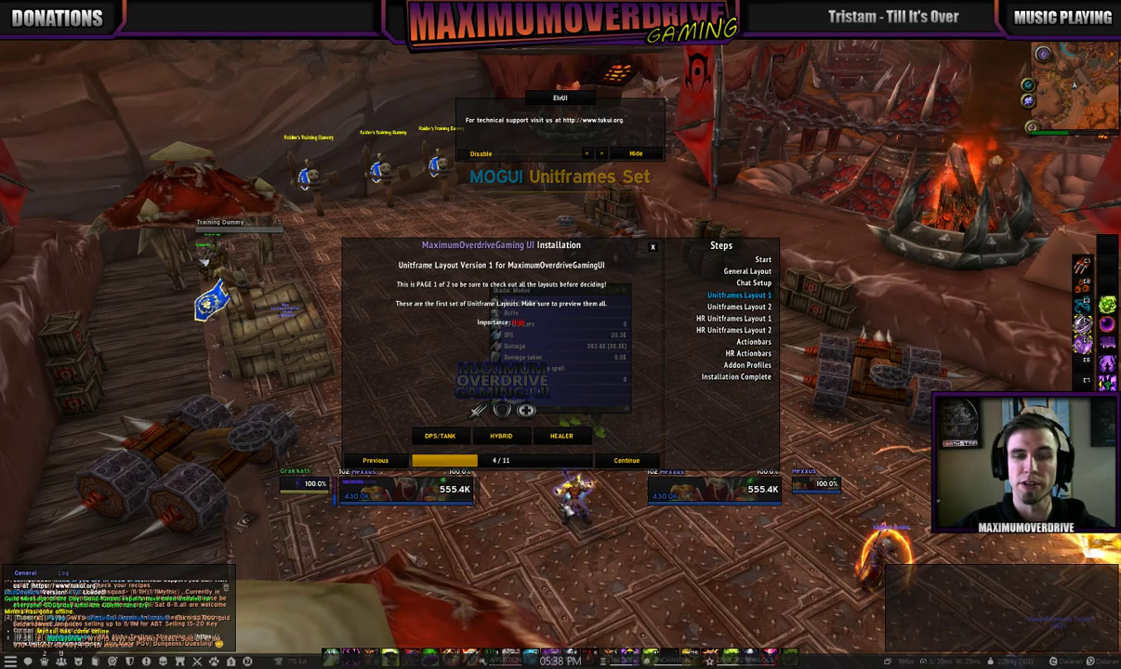
click(563, 438)
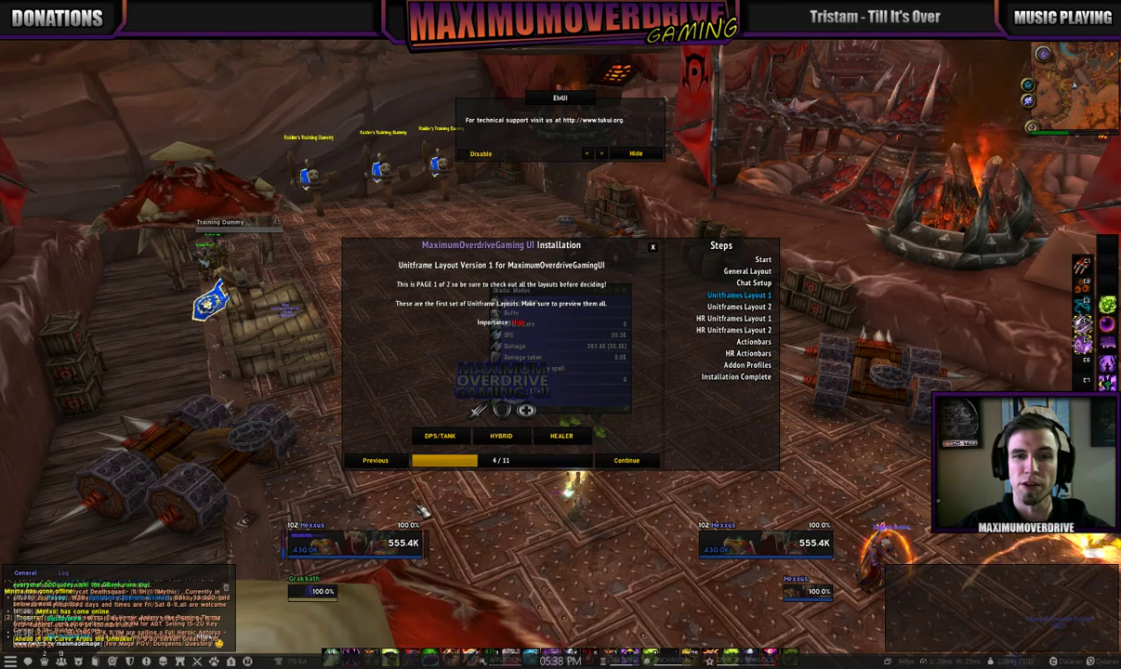
Preview the second-page and high-resolution DPS/TANK and HYBRID unit frame layouts.
click(627, 460)
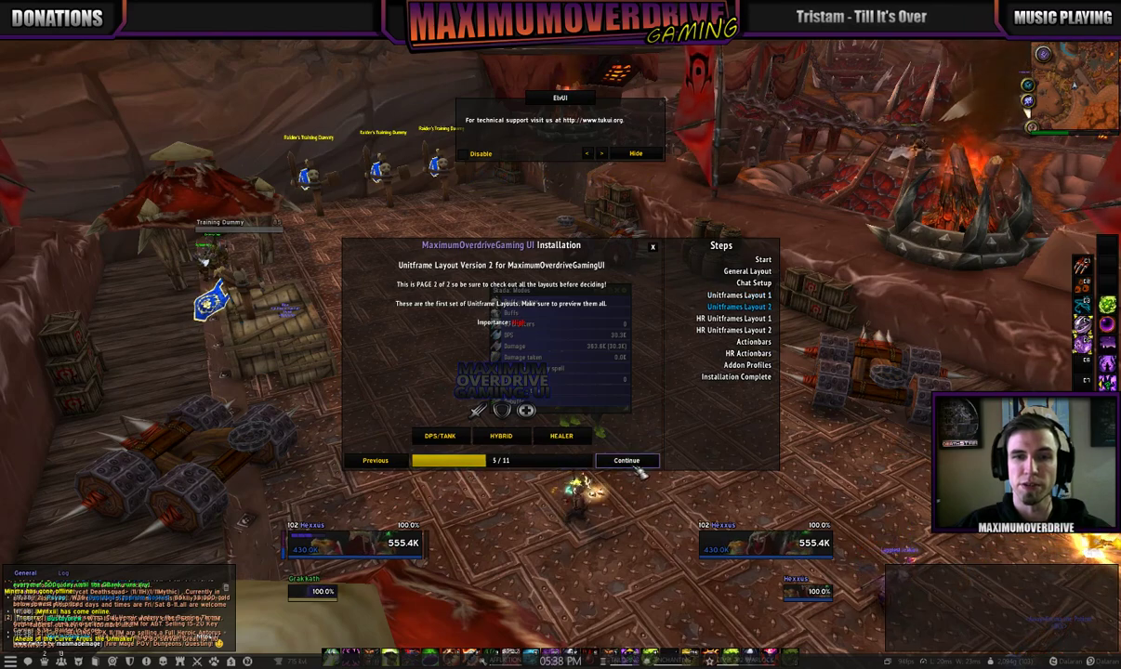
click(442, 436)
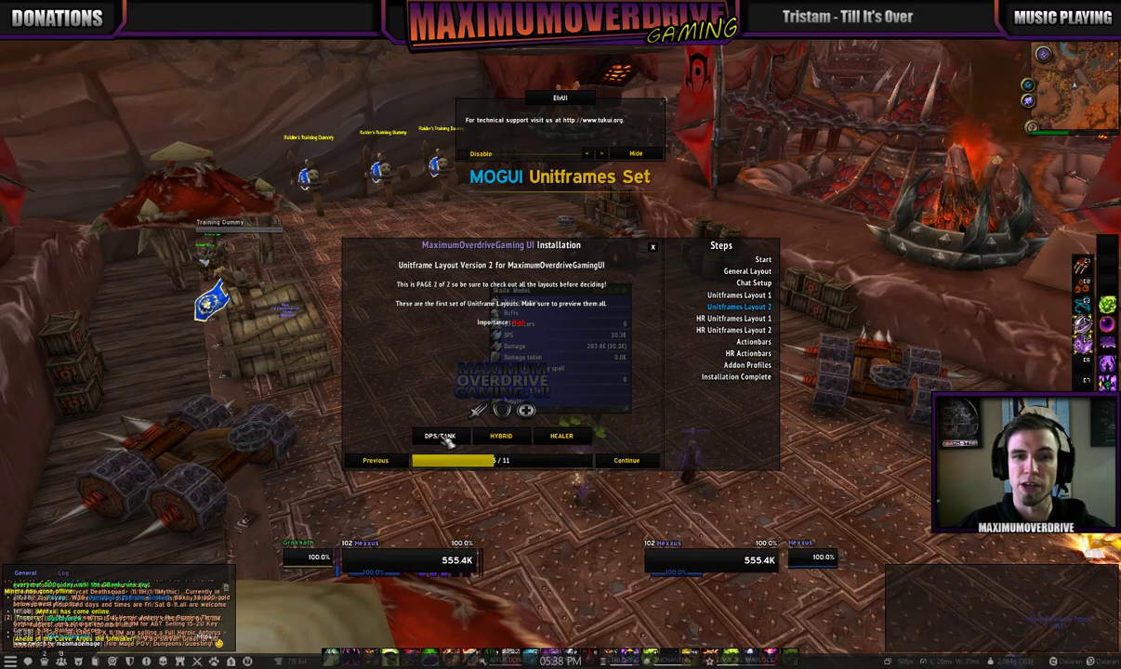
click(521, 442)
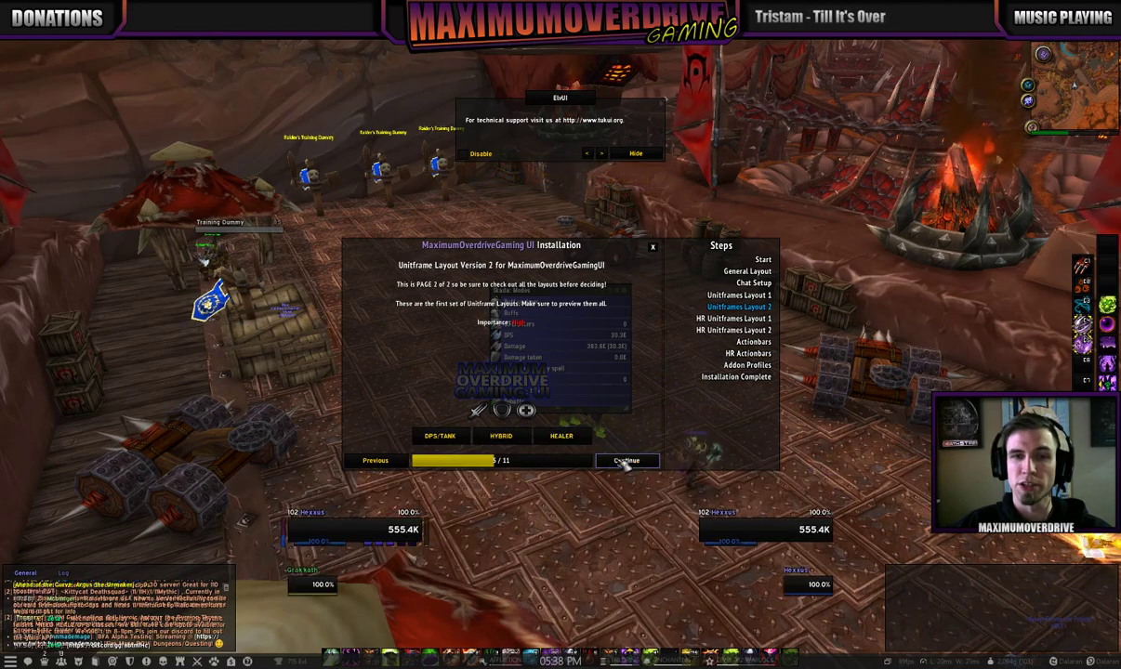
click(500, 436)
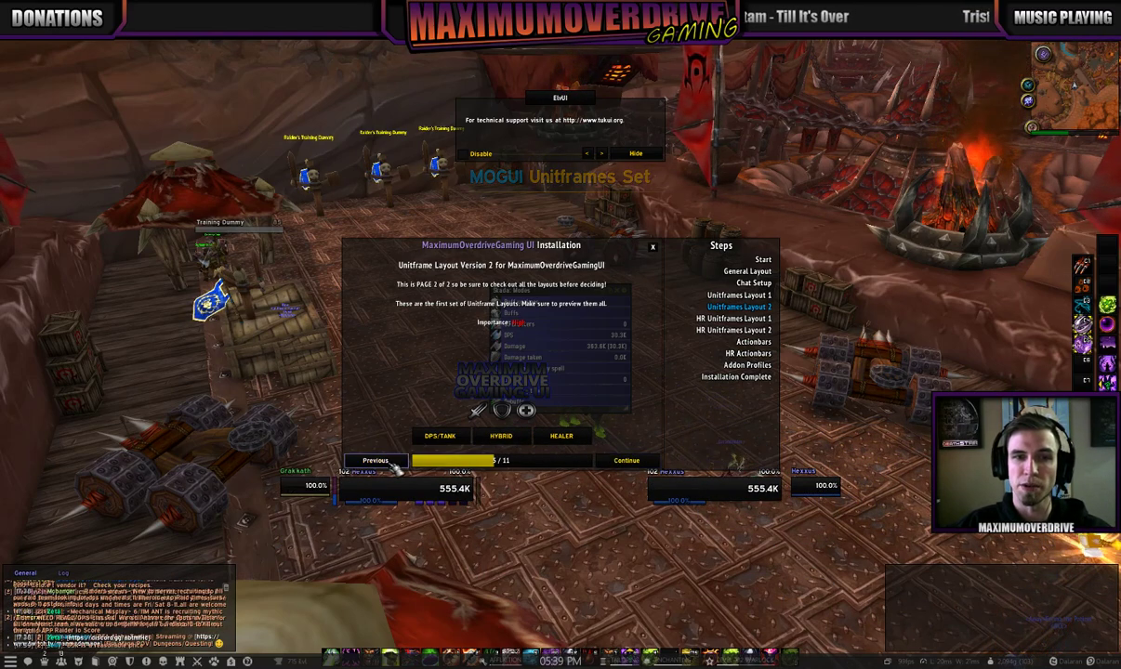
click(627, 461)
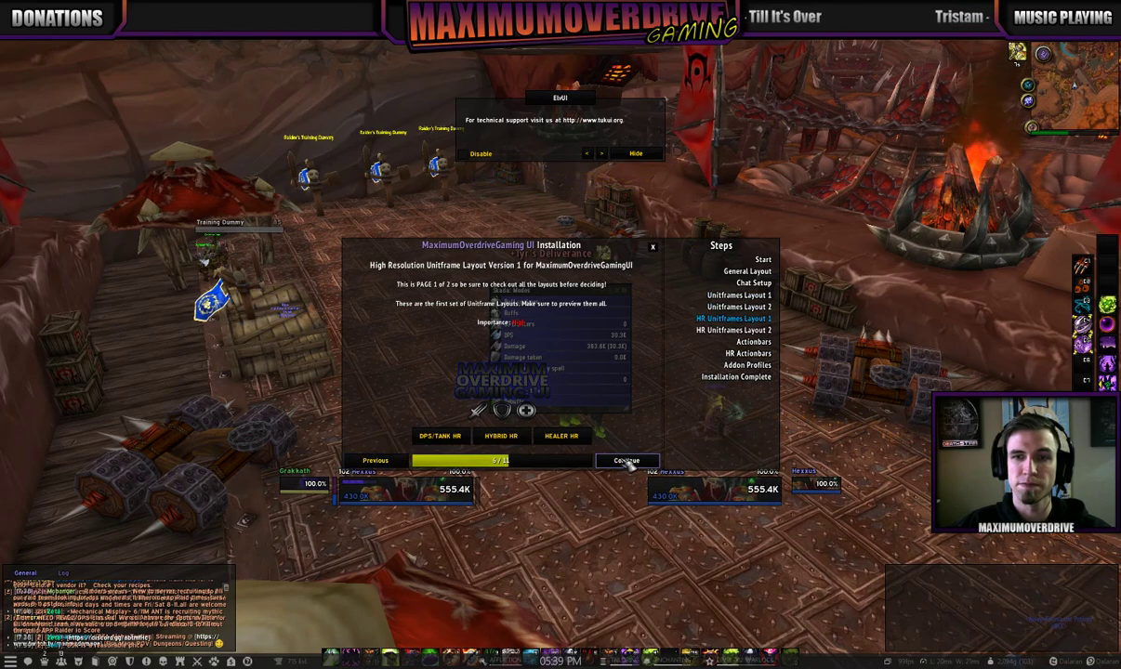
click(441, 437)
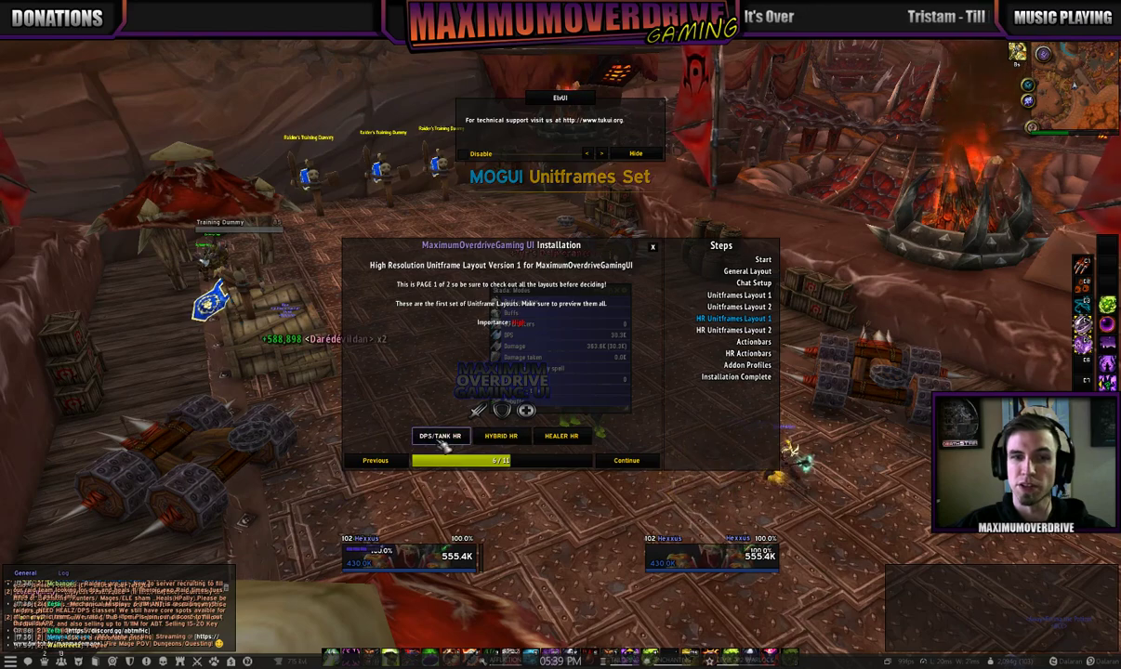
Go back to the first page, apply HYBRID unit frames, and skip to Actionbars.
click(377, 461)
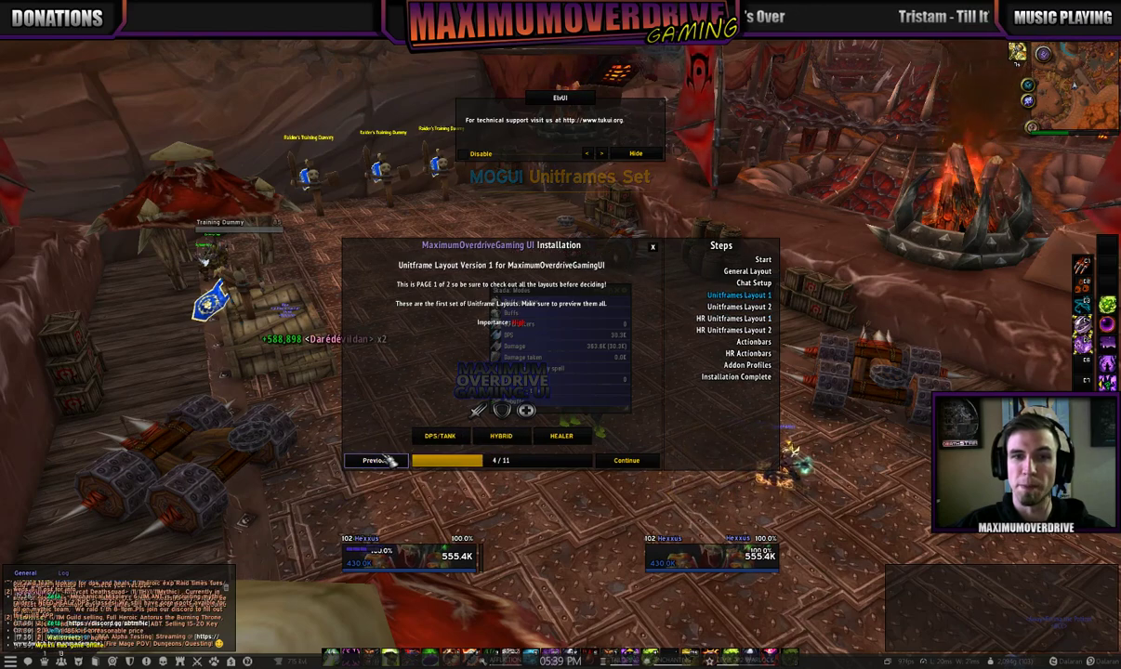
click(501, 436)
click(626, 460)
click(626, 460)
Preview the action bar layouts including AB v3, then apply HYBRID ONLY and continue.
click(627, 460)
click(626, 460)
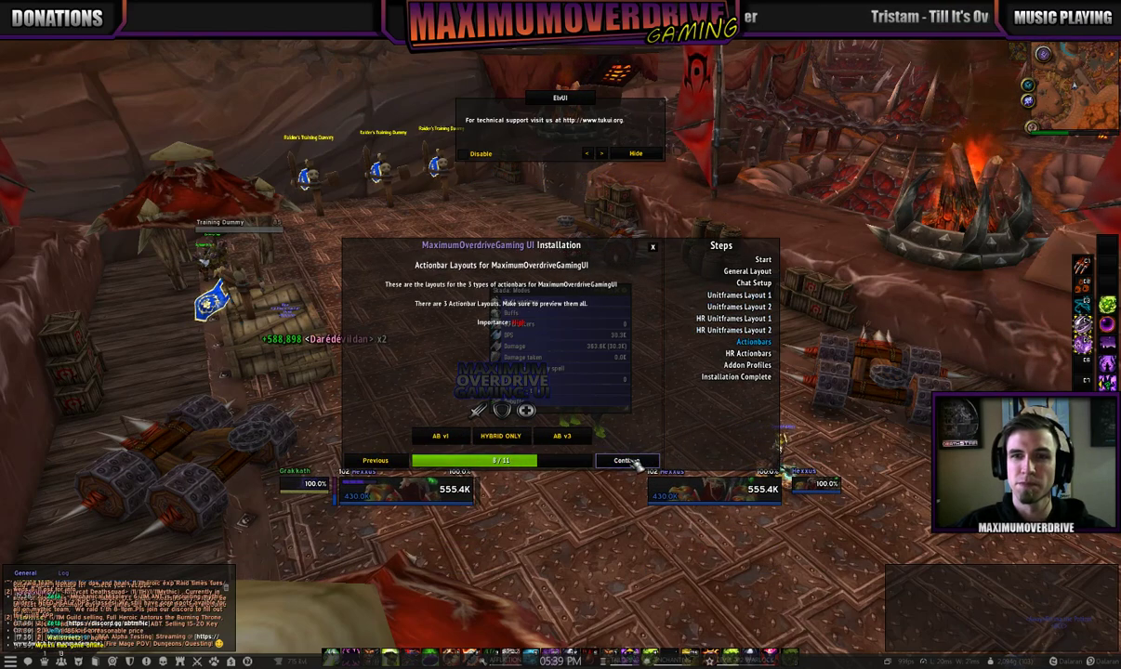
click(464, 437)
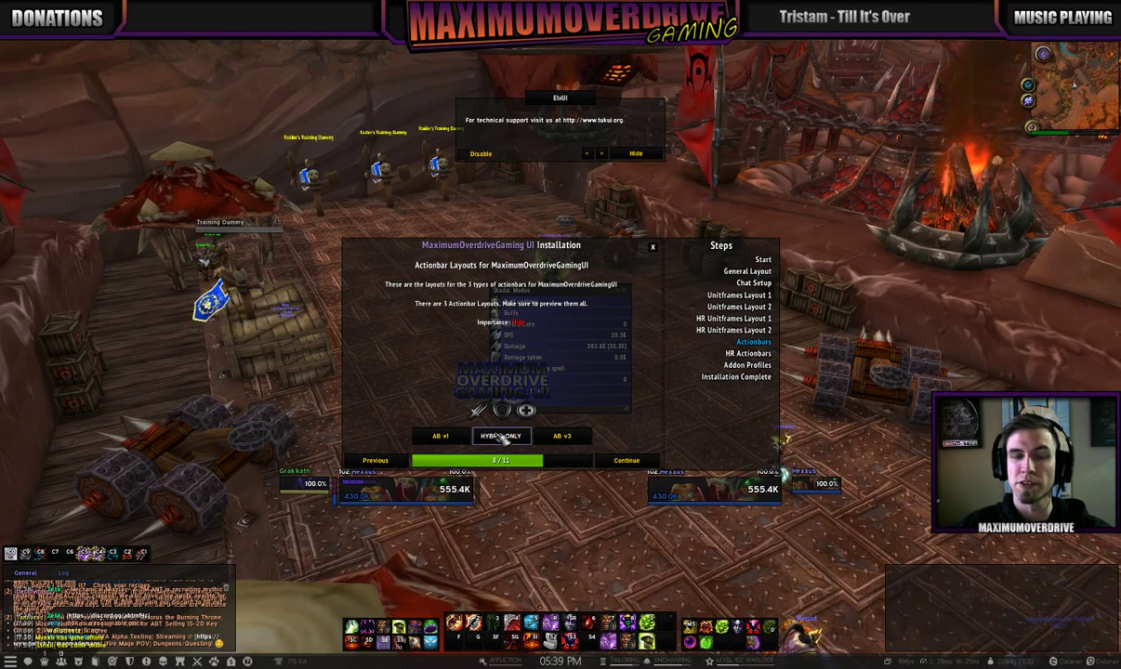
click(506, 439)
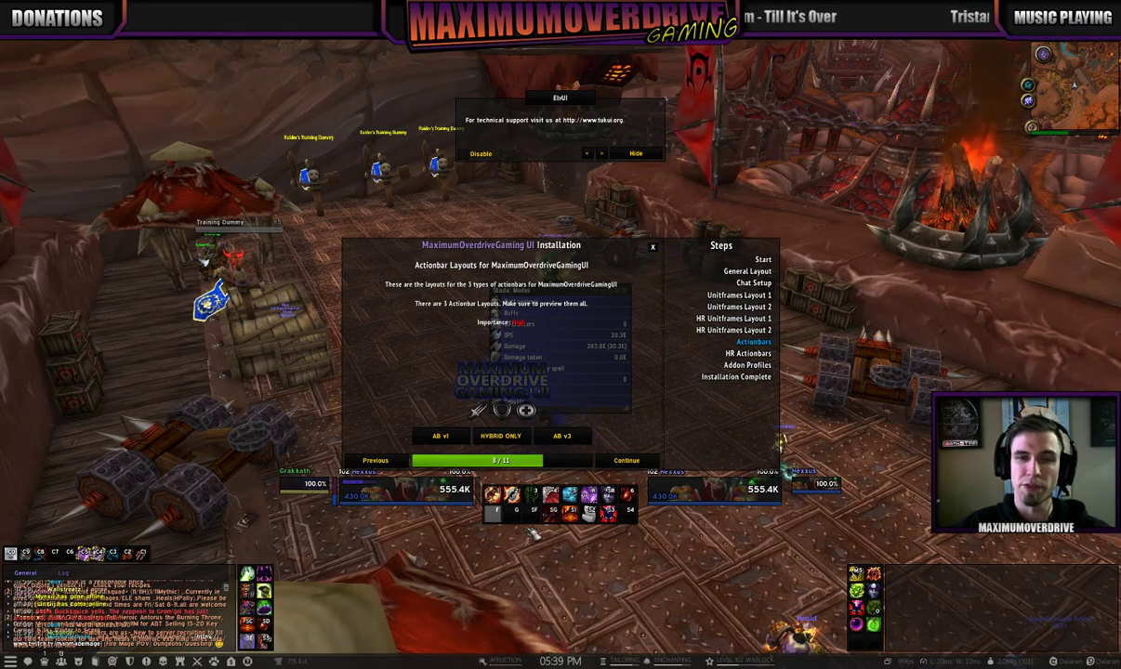
click(563, 437)
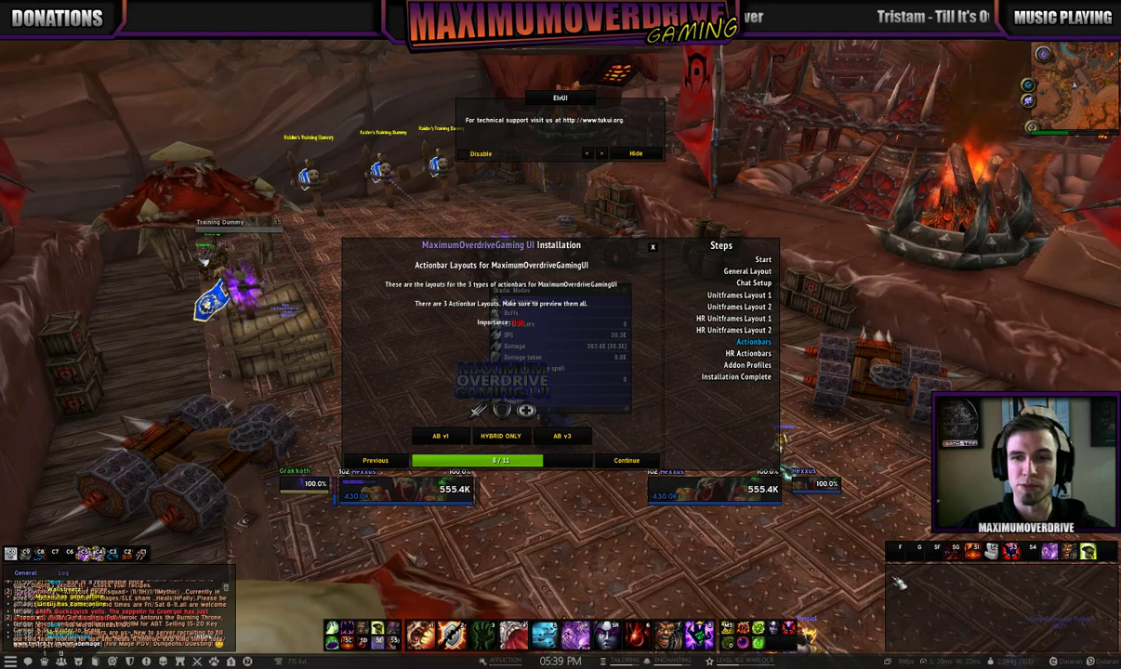
click(500, 436)
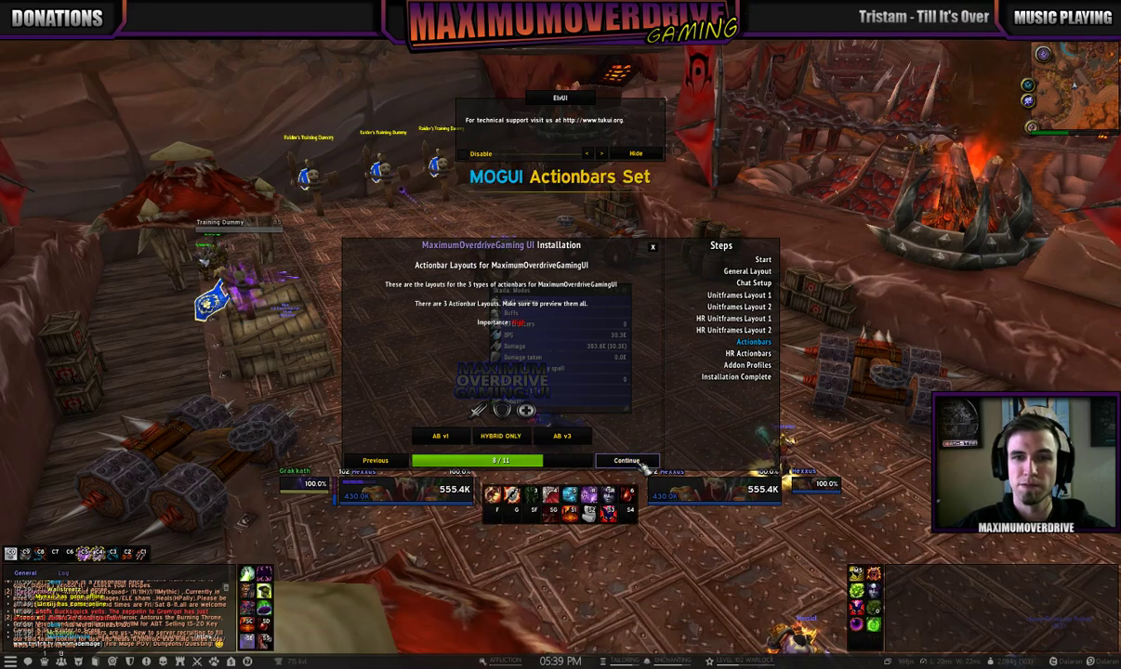
click(626, 460)
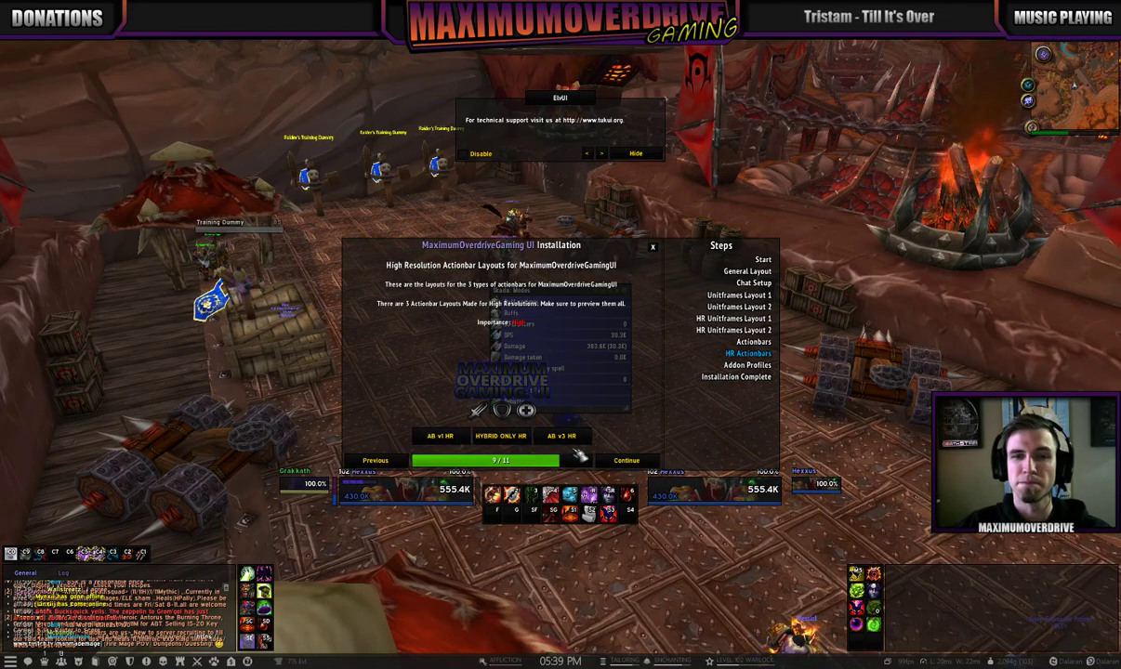
Apply MOGUI profiles for AddOnSkins, BigWigs, Raven, Skada, XIV_Databar and xCT+, then finish and reload.
click(642, 461)
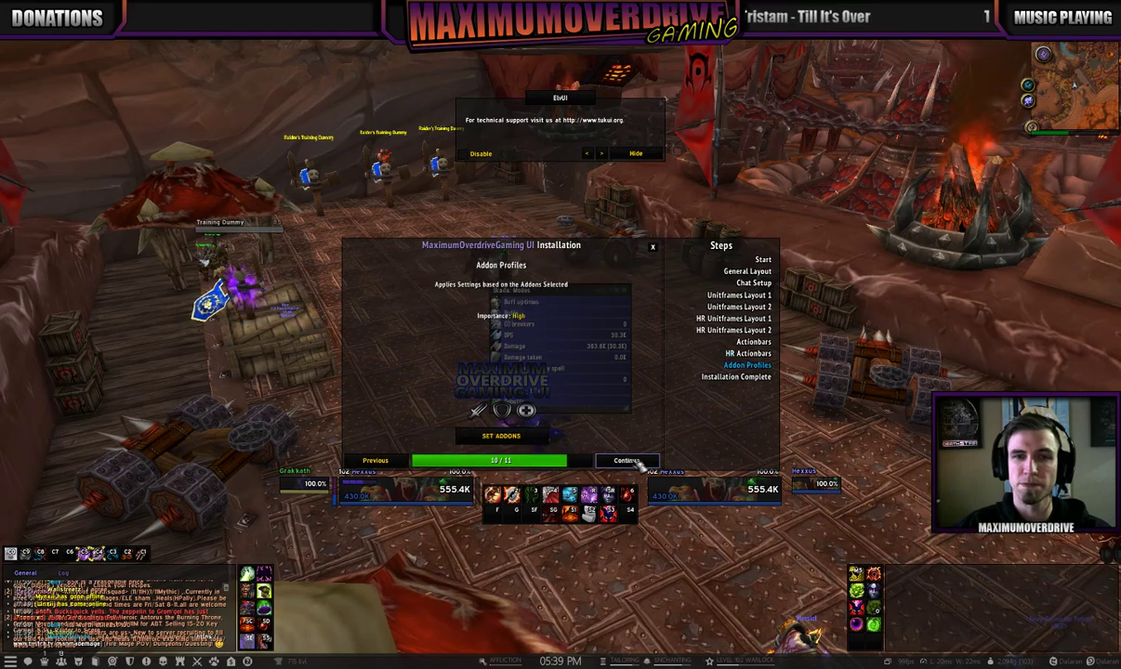
click(527, 441)
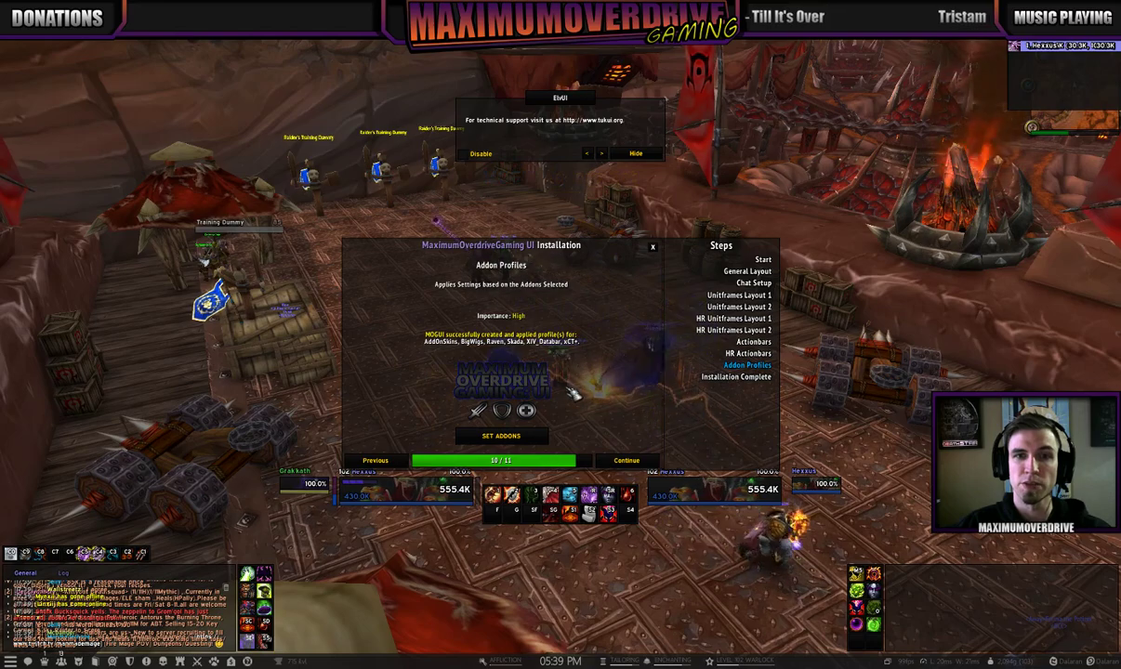
click(626, 461)
click(527, 437)
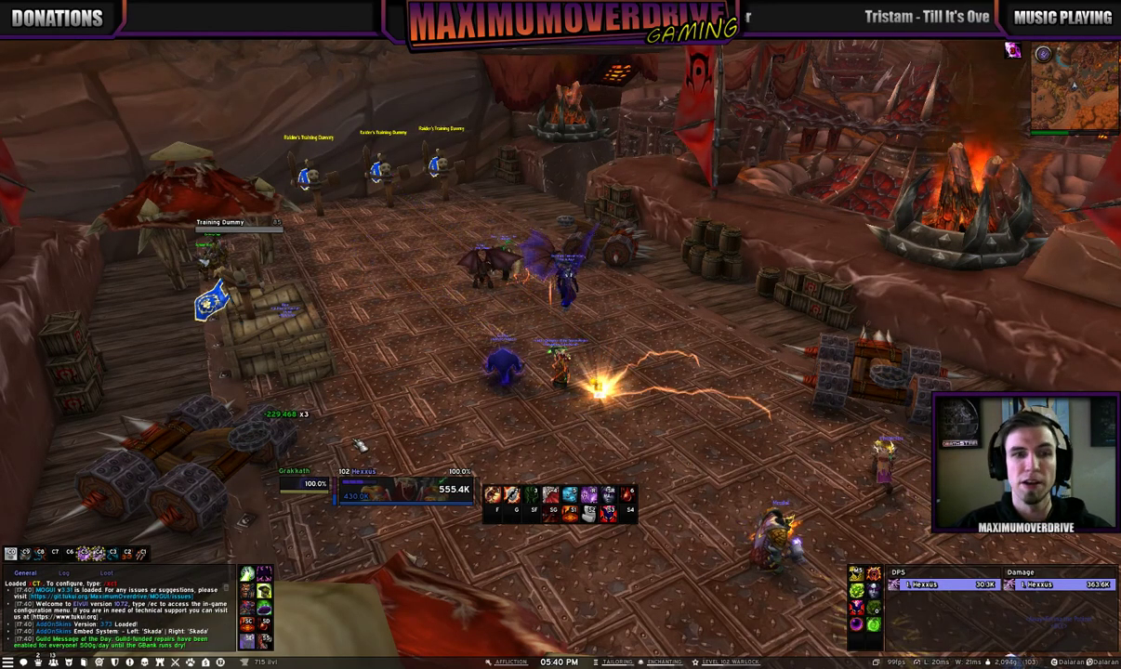
Target yourself with F1 and cast a spell to test the new unit frames.
key(F1)
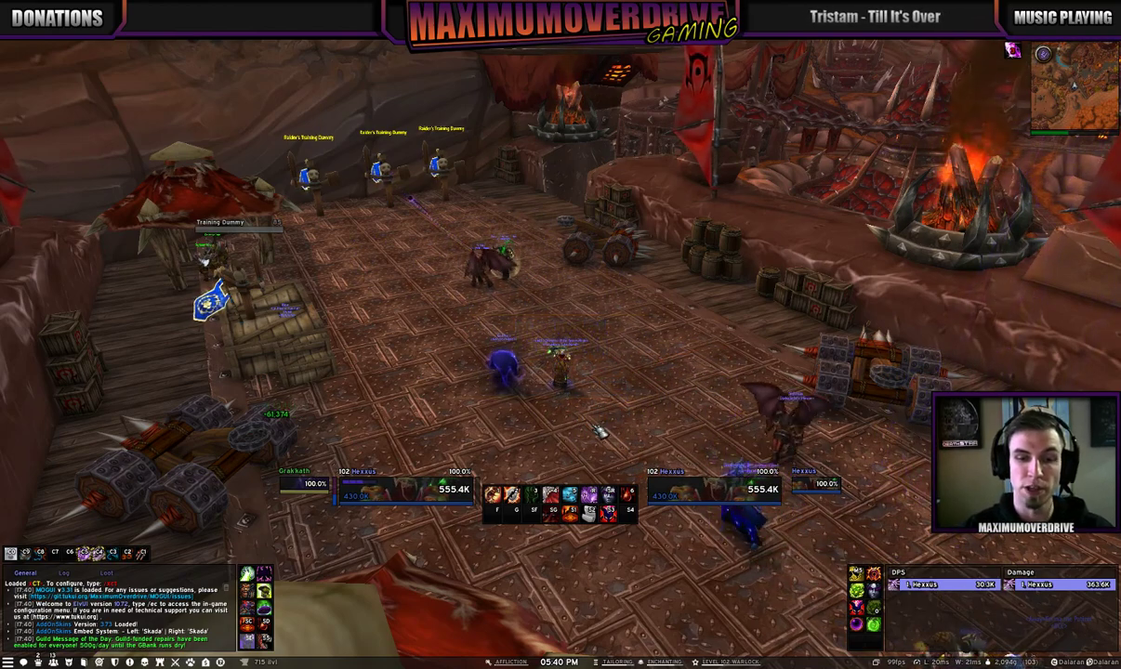
key(f)
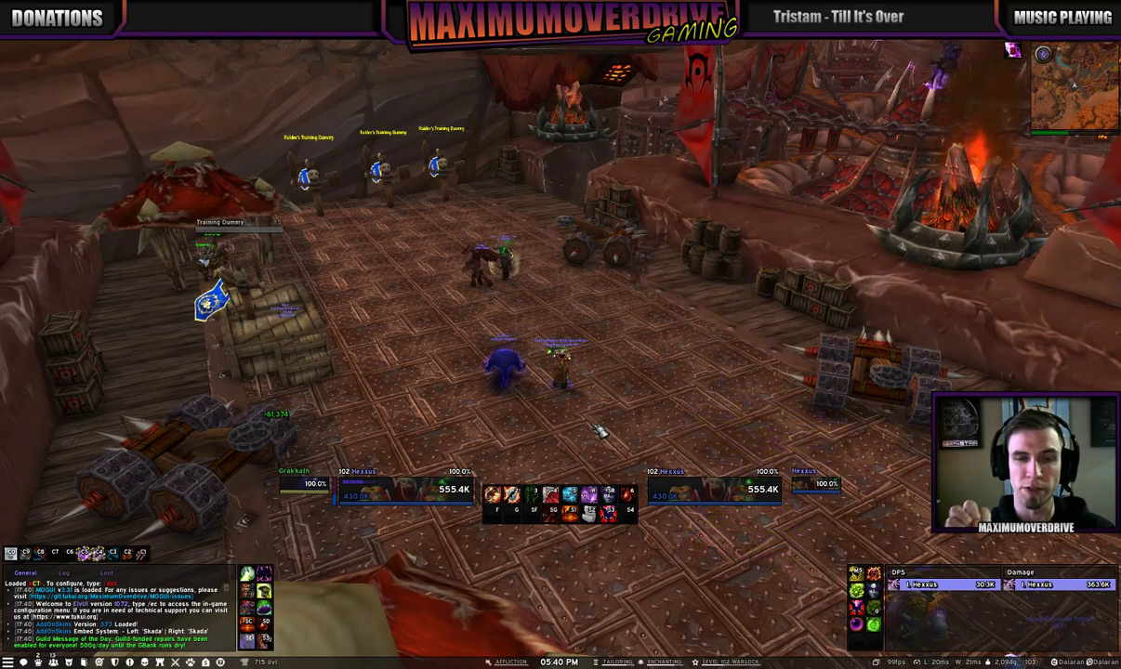
Open the ElvUI config with /el and create a new profile named 'Healer Priest'.
text(/elvui)
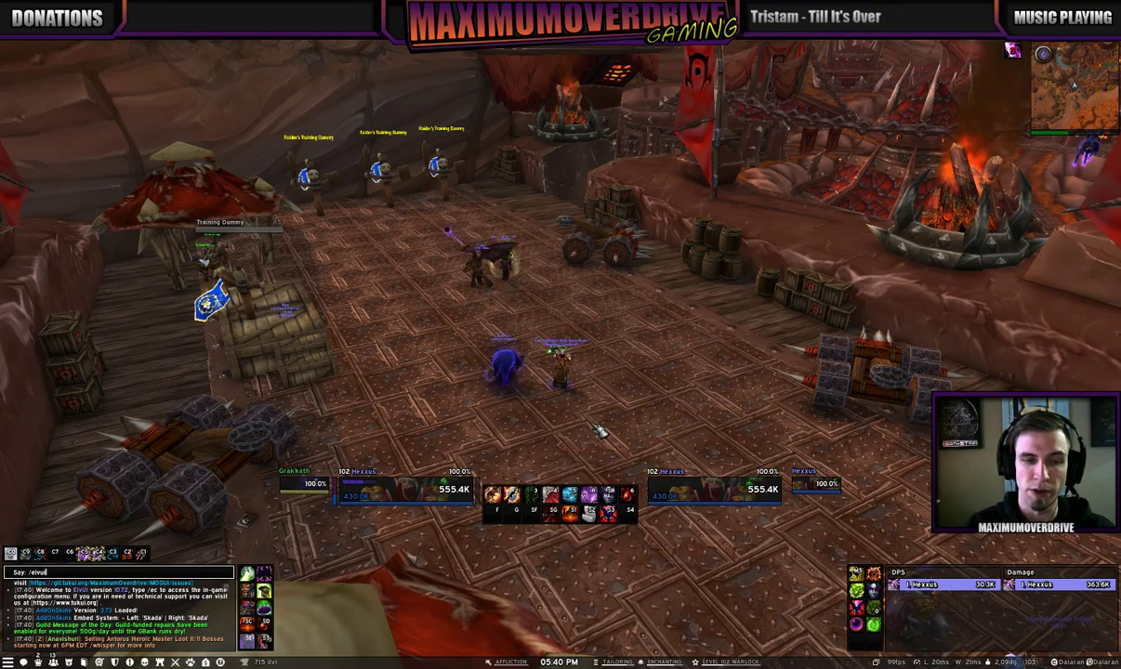
key(Return)
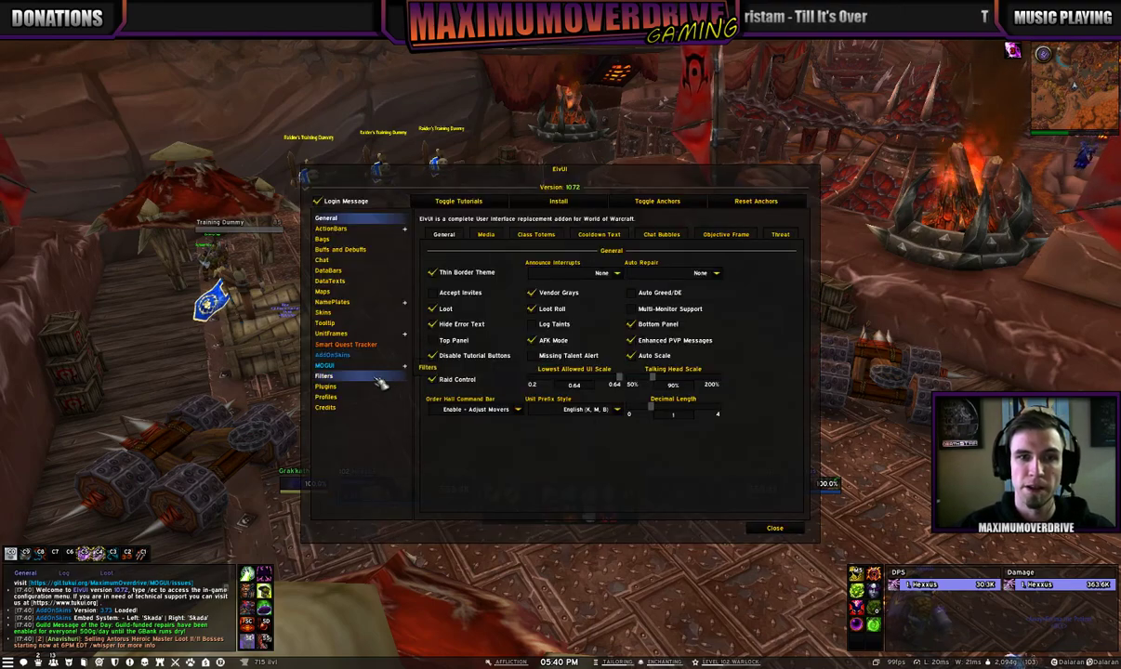
click(325, 397)
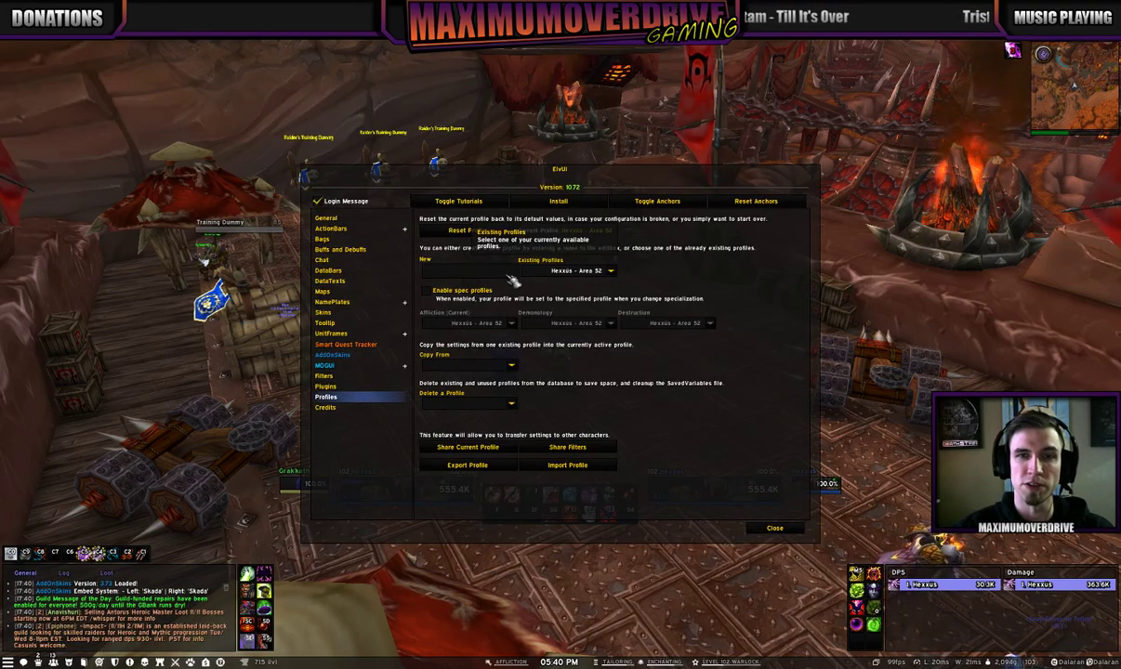
click(472, 271)
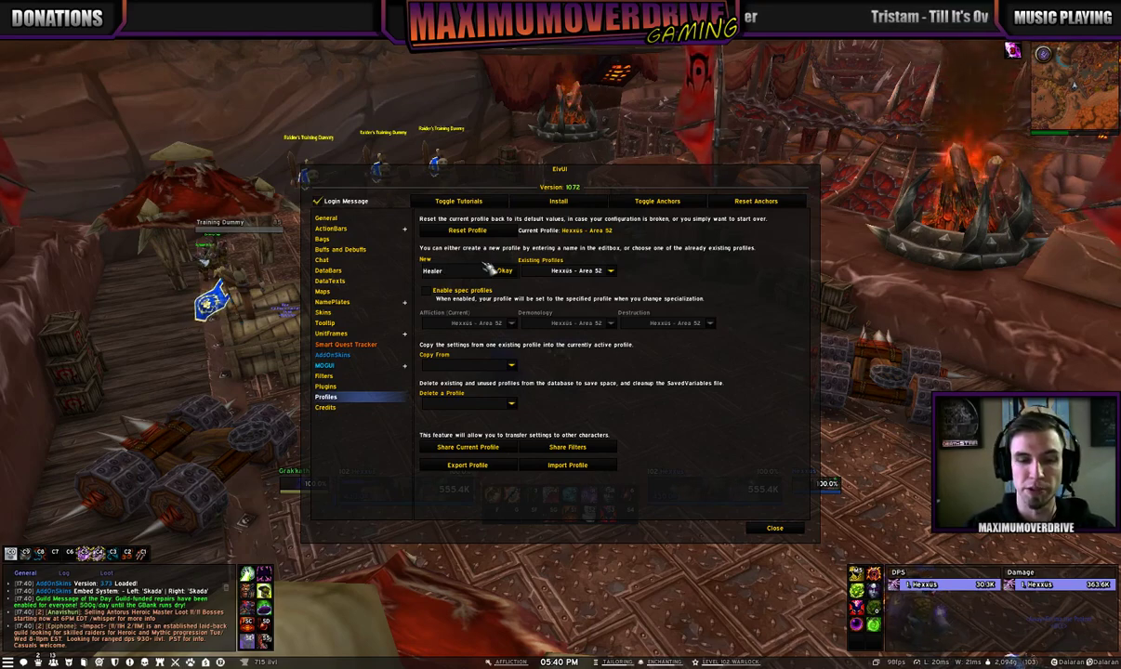
key(Return)
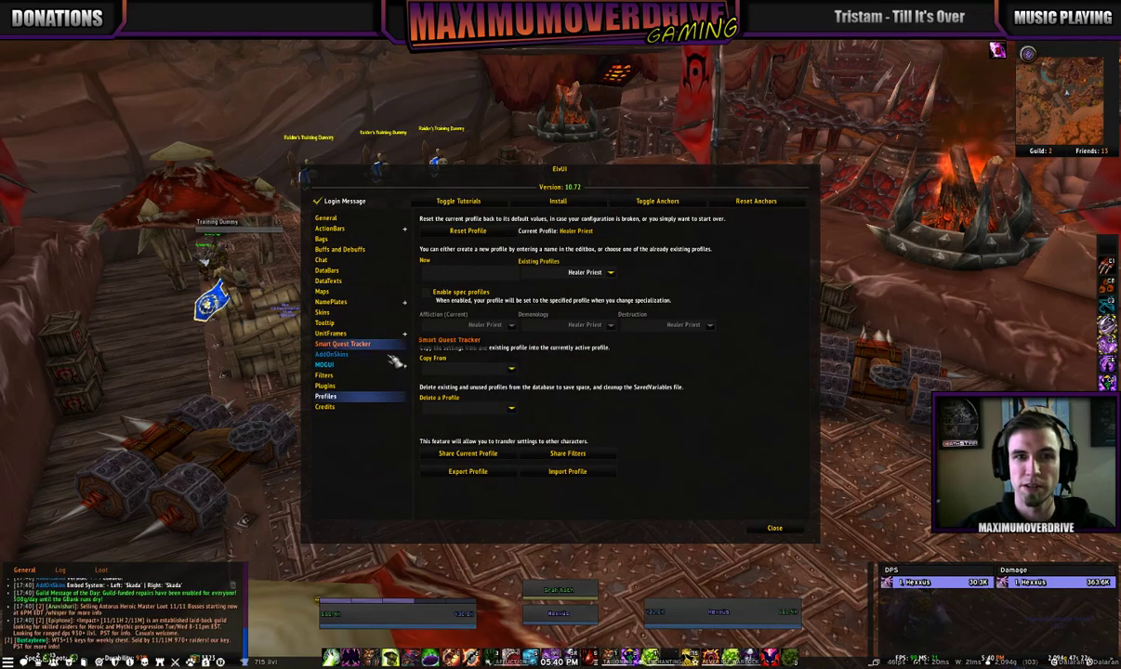
Launch the MOGUI installer from ElvUI and apply the general layout.
click(394, 368)
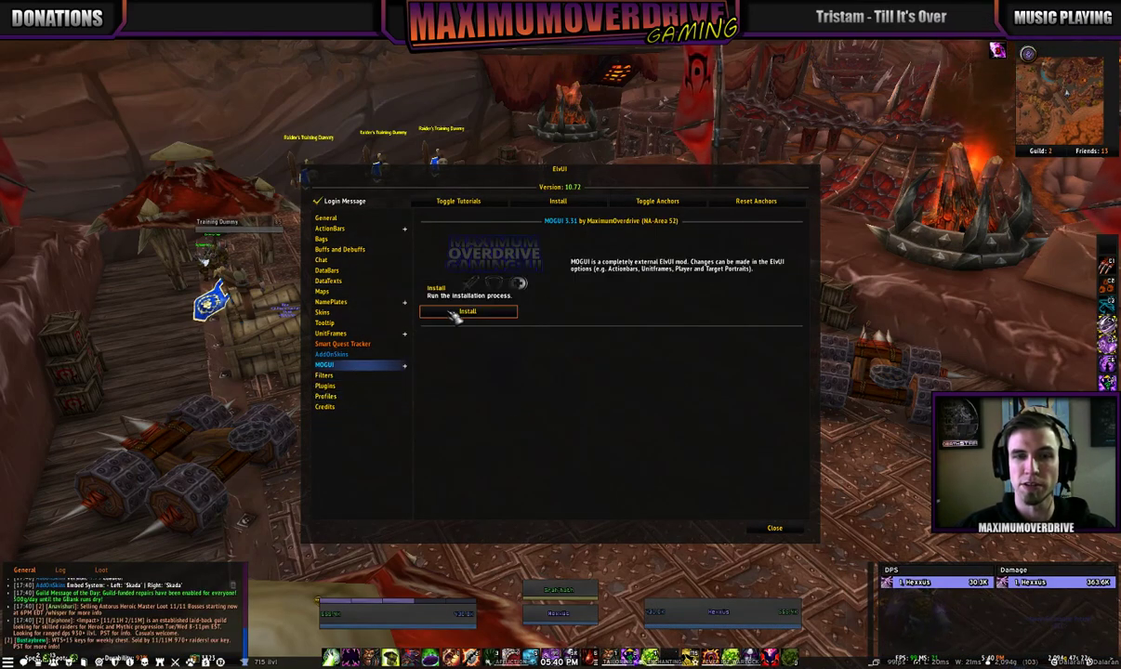
click(465, 312)
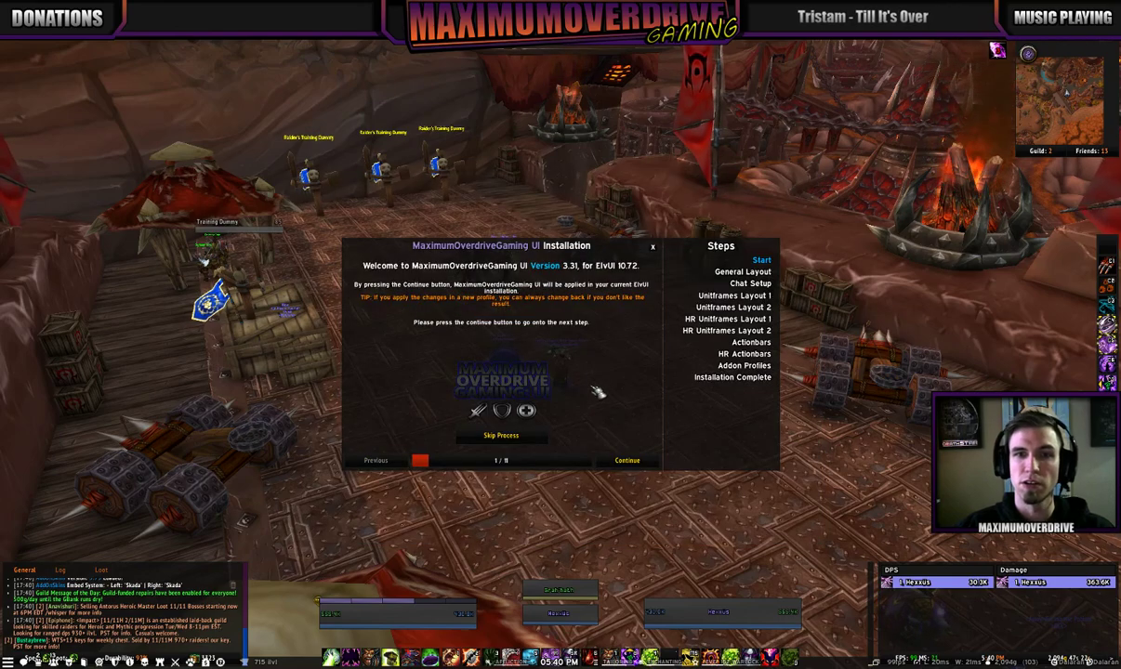
click(635, 466)
click(500, 435)
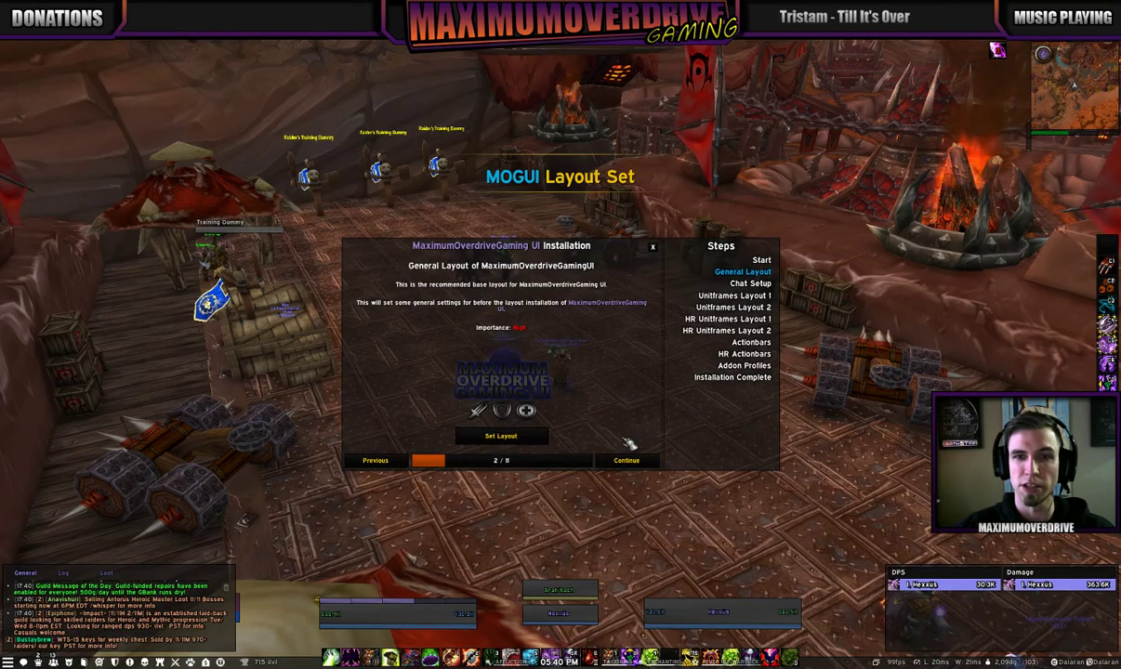
click(628, 461)
Apply the HEALER unit frame layout on both unit frame pages, skipping the HR step.
click(626, 459)
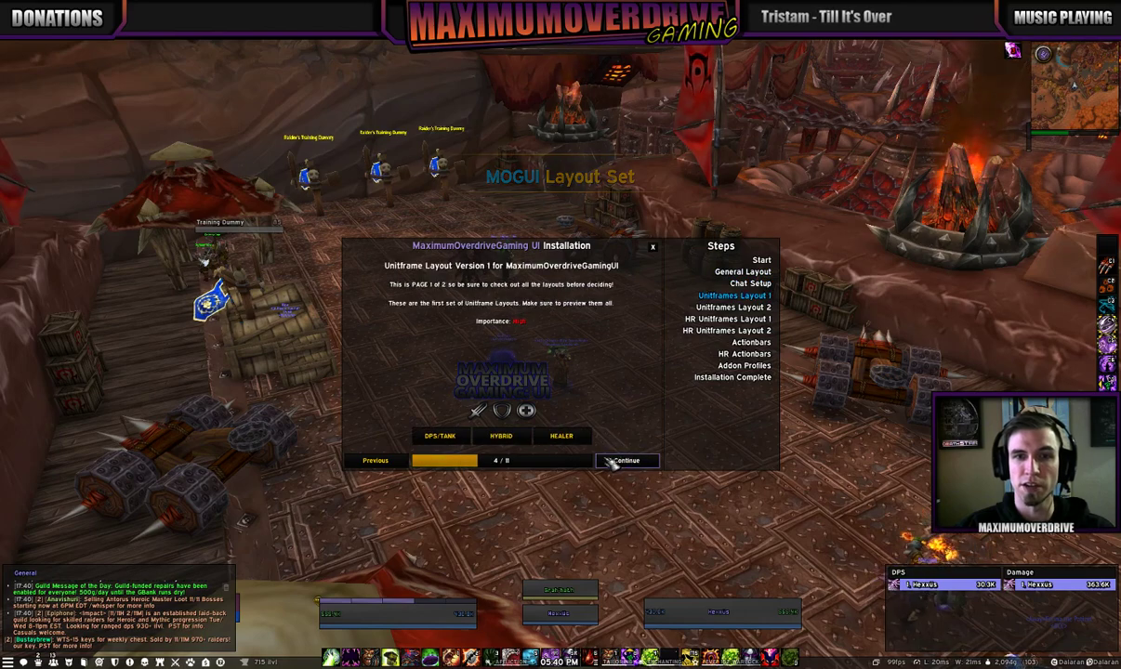
click(575, 437)
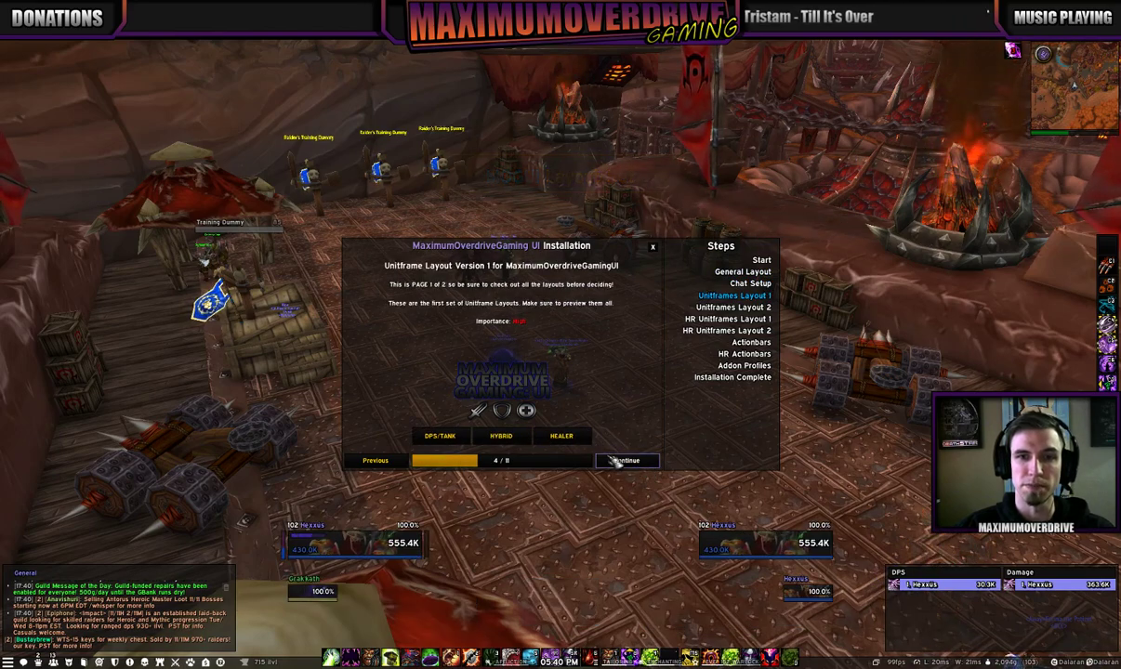
click(626, 461)
click(575, 437)
click(626, 461)
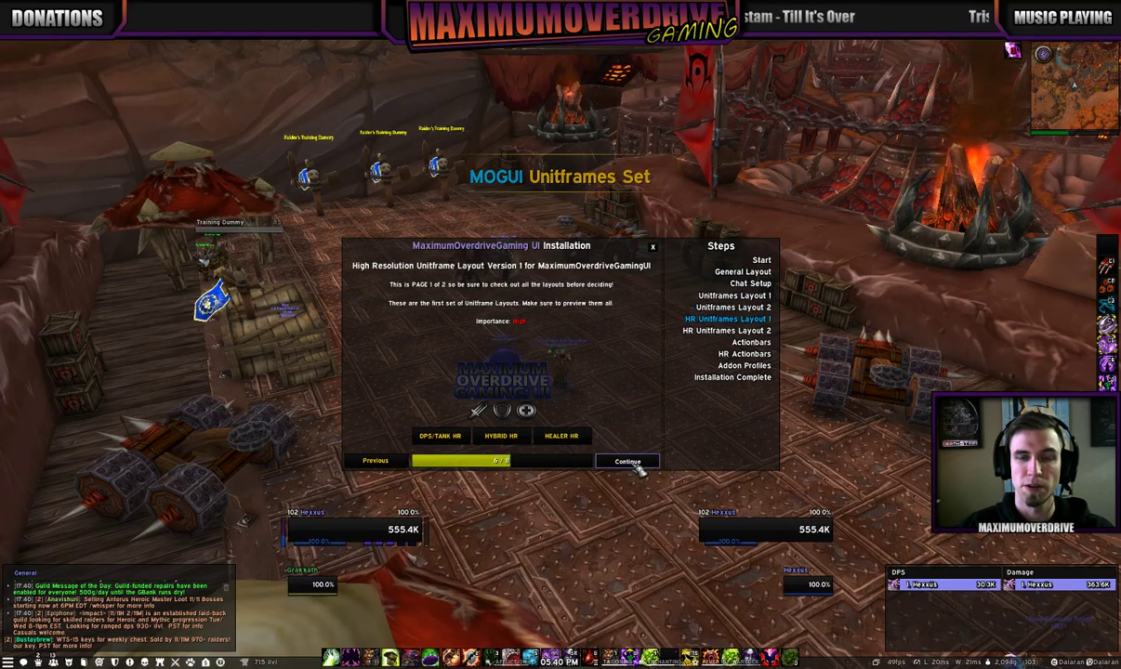
click(625, 461)
click(627, 462)
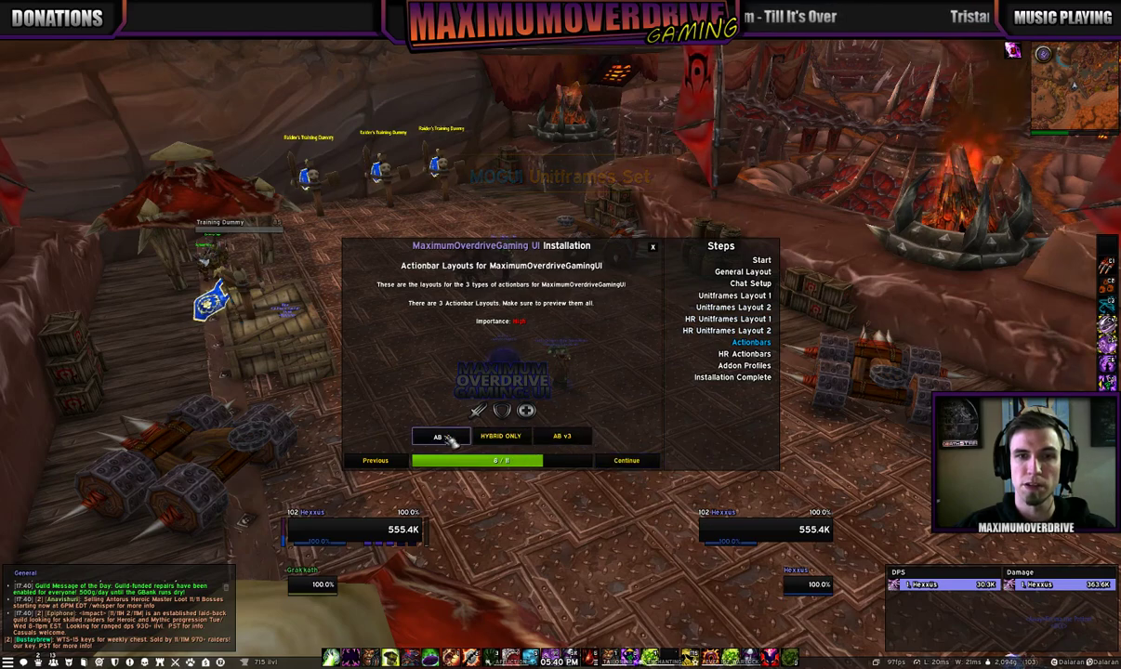
Apply the single-row action bar layout and MOGUI addon profiles, then finish and reload.
click(561, 440)
click(562, 439)
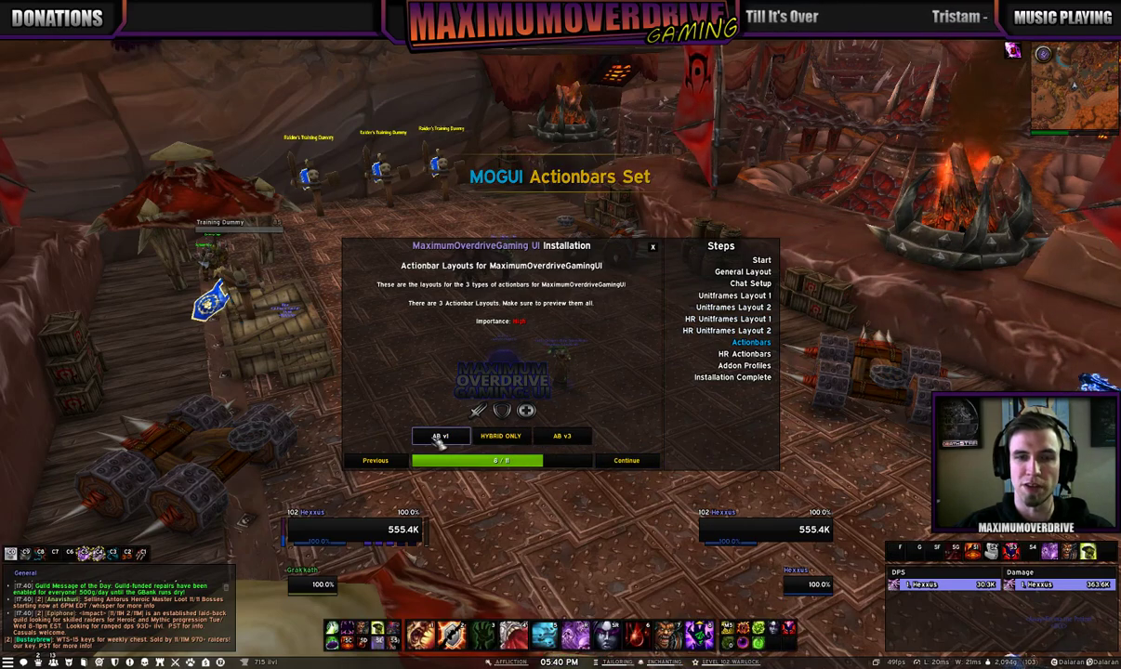
click(625, 461)
click(626, 461)
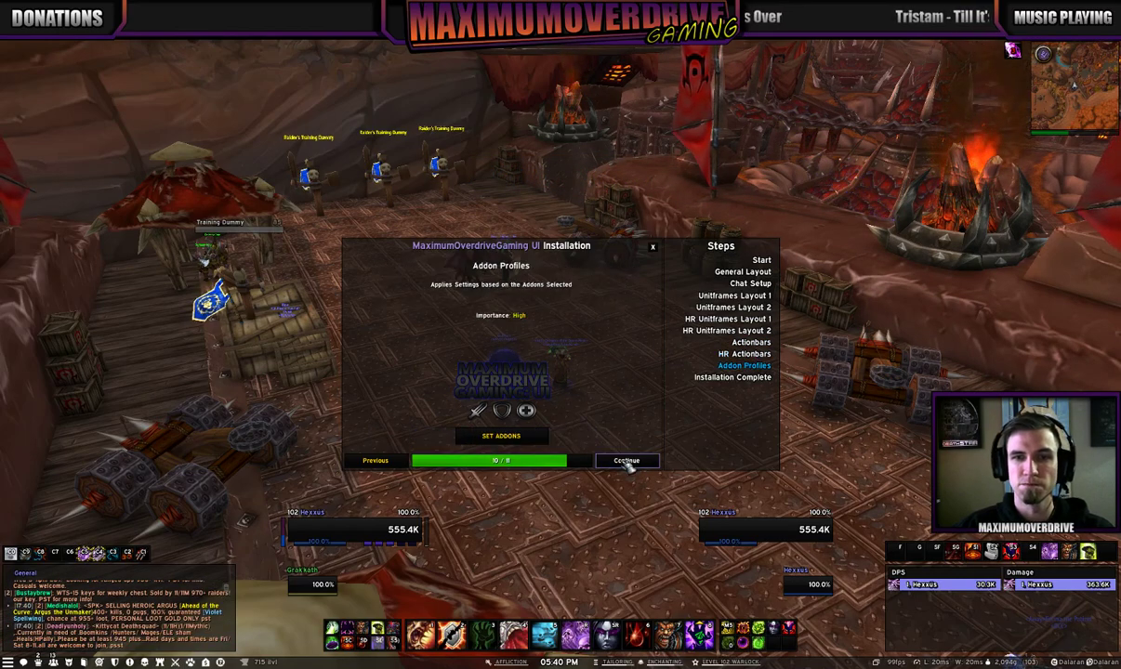
click(488, 436)
click(653, 470)
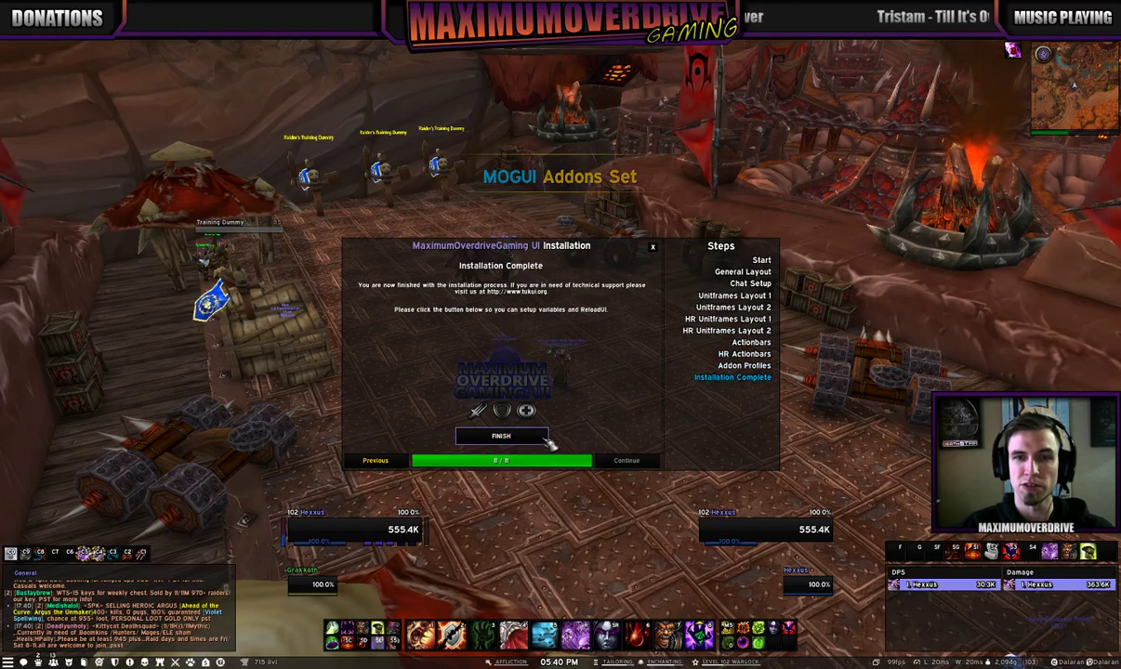
click(493, 433)
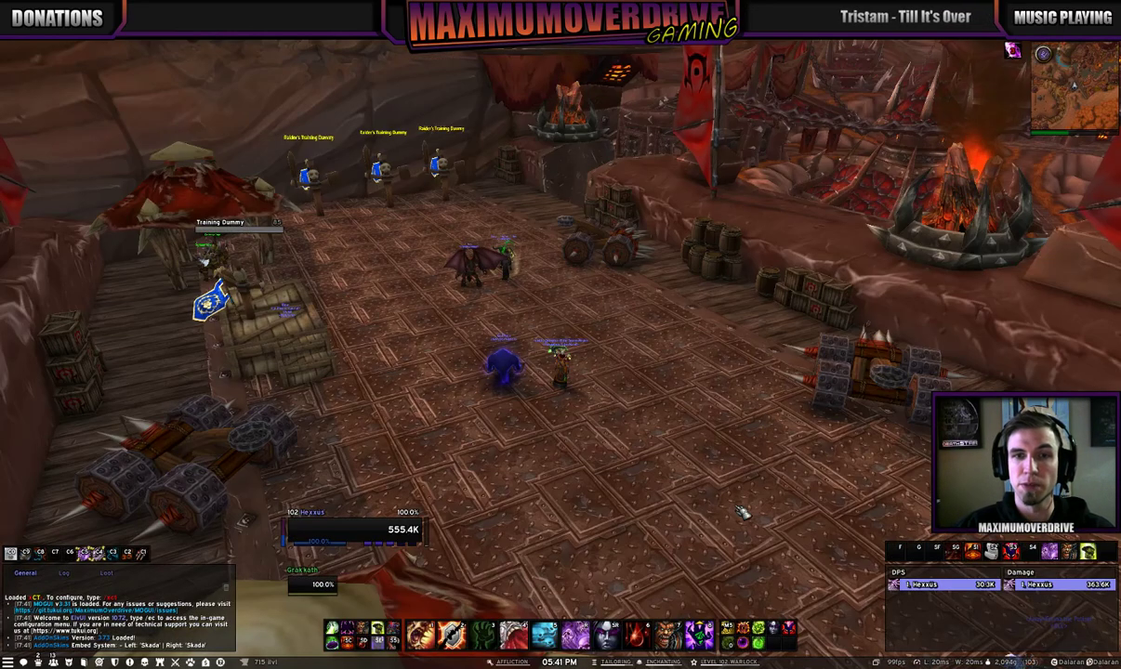
Open the ElvUI config with /ec and enable spec profiles under Profiles.
key(Return)
text(/ec)
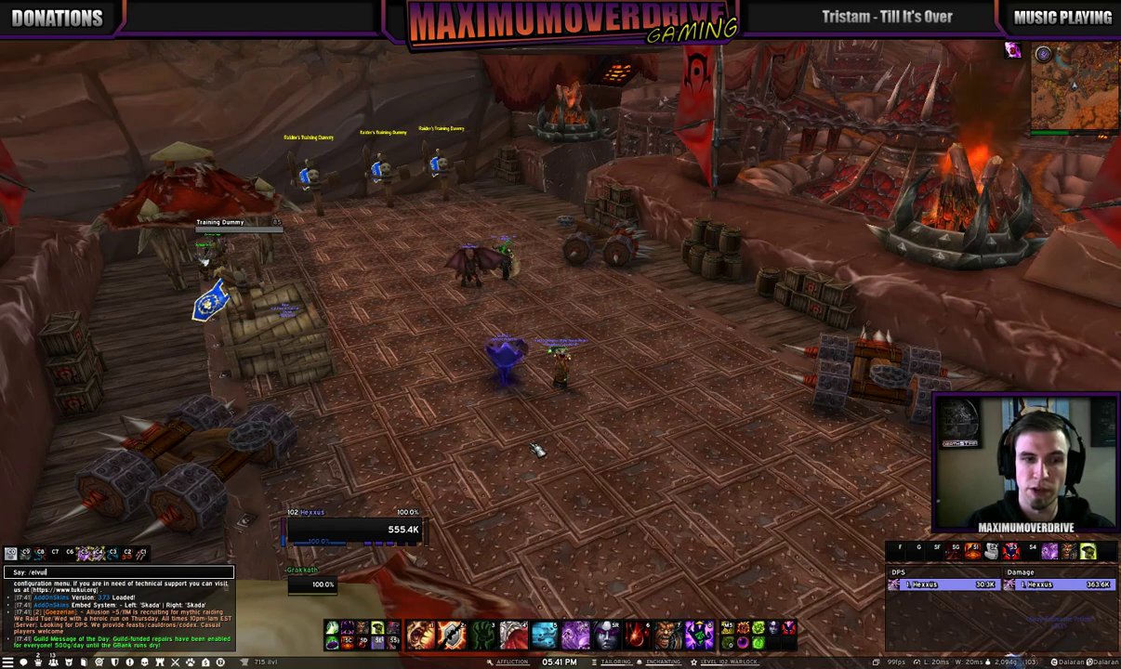
key(Return)
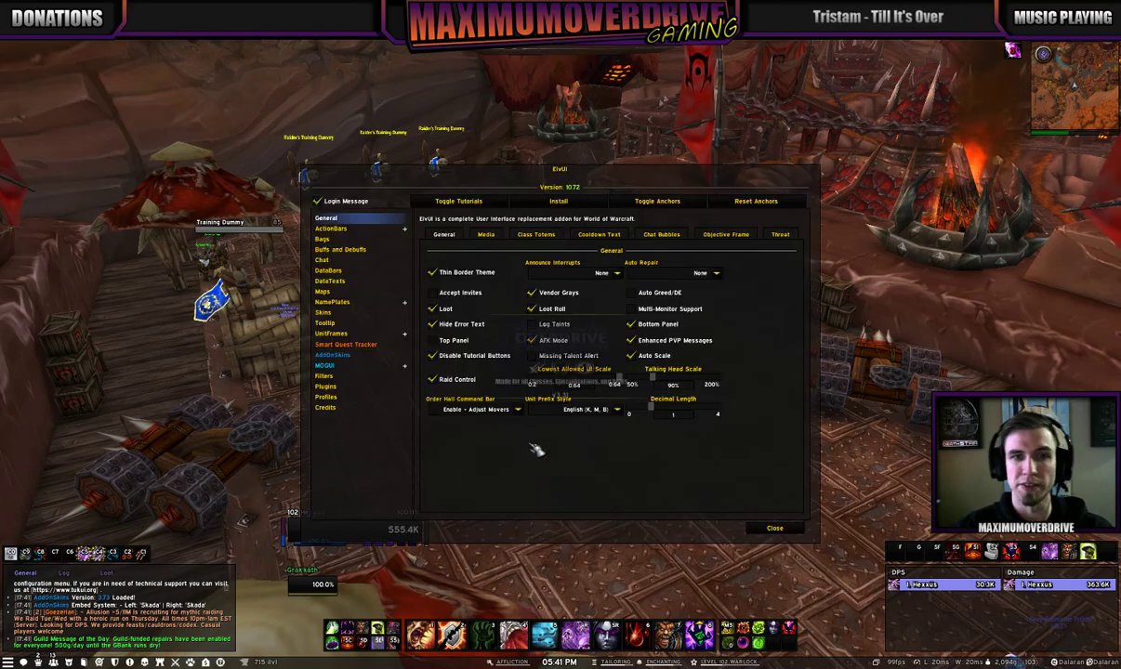
click(328, 397)
click(430, 291)
Assign the original character profile to Affliction, keep Healer Priest for Demonology, and close.
click(510, 323)
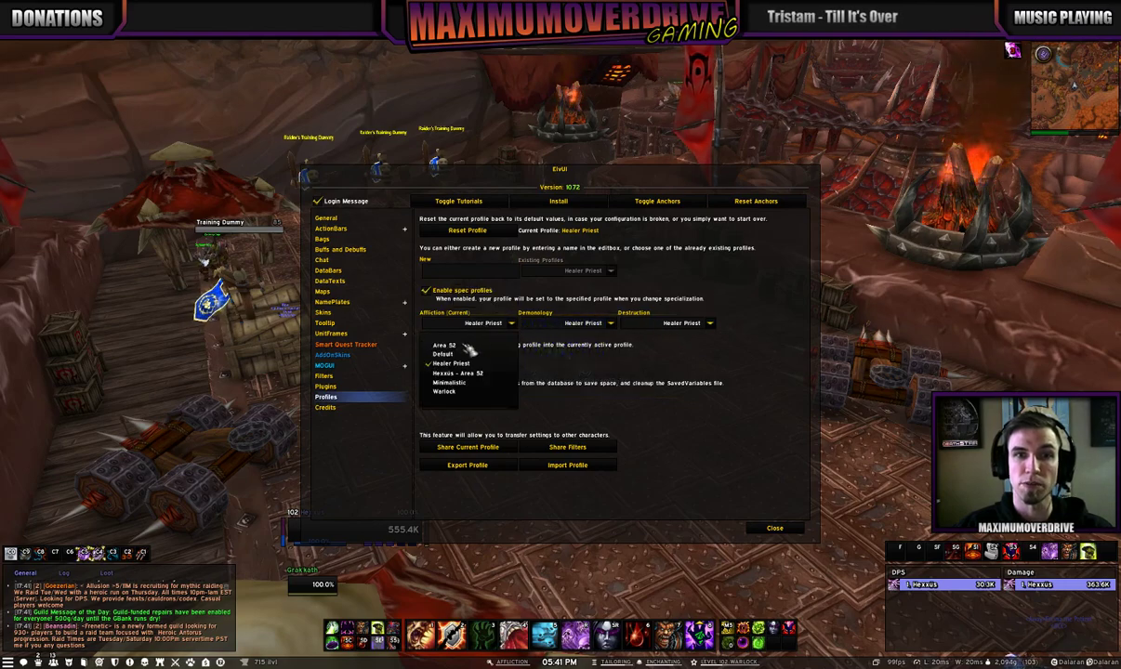
click(460, 373)
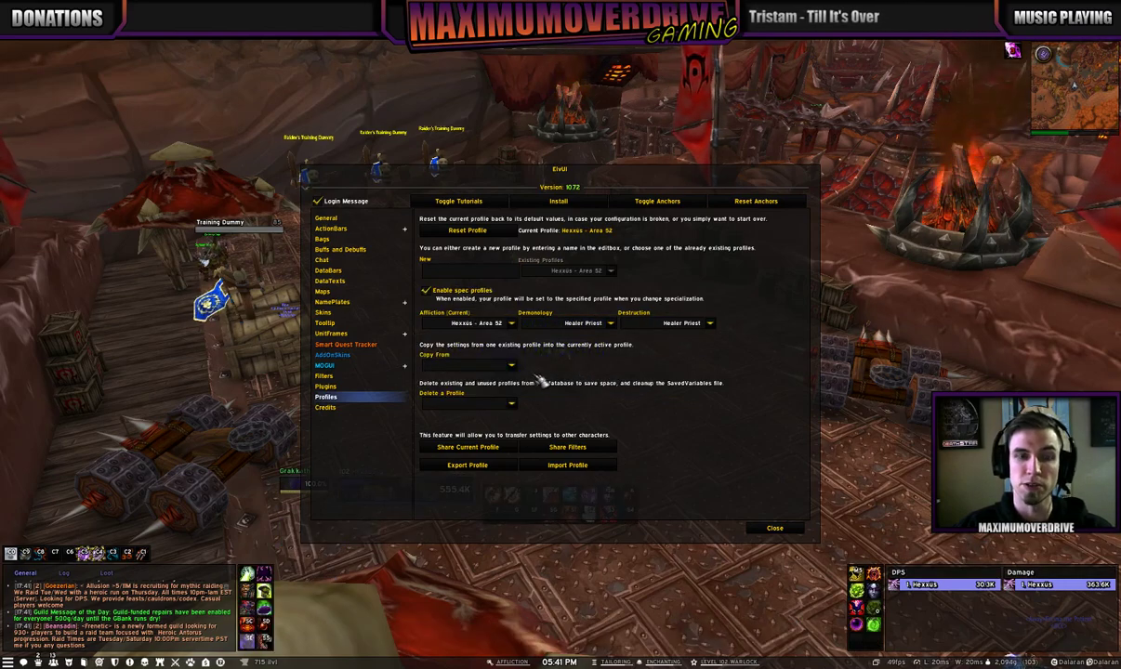
click(595, 323)
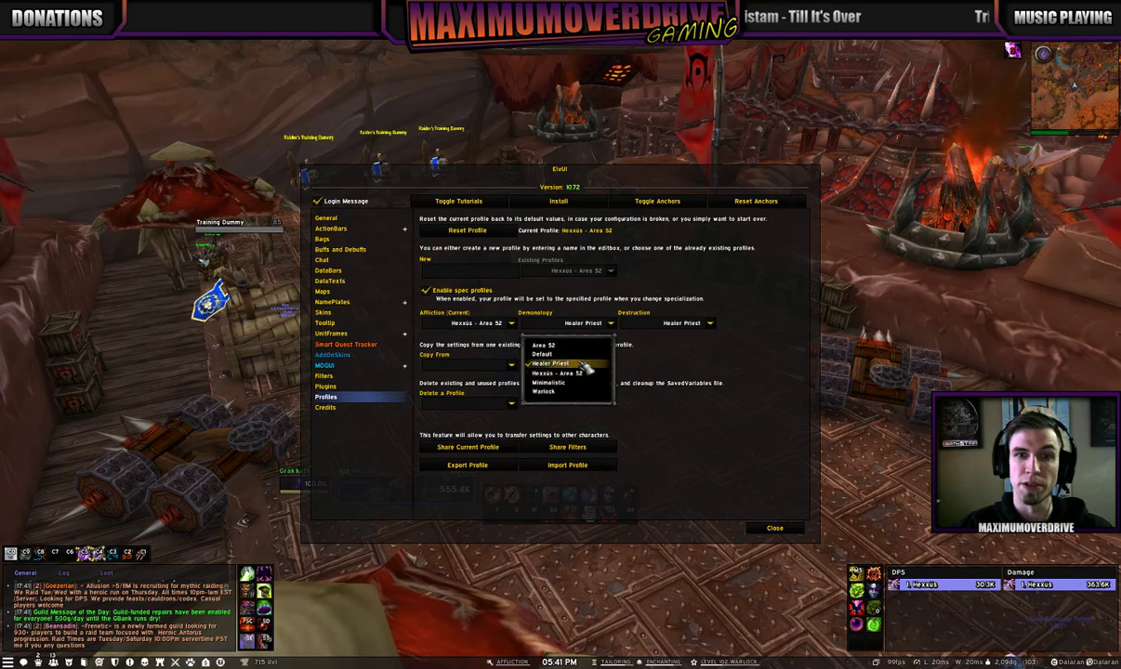
click(583, 364)
click(777, 528)
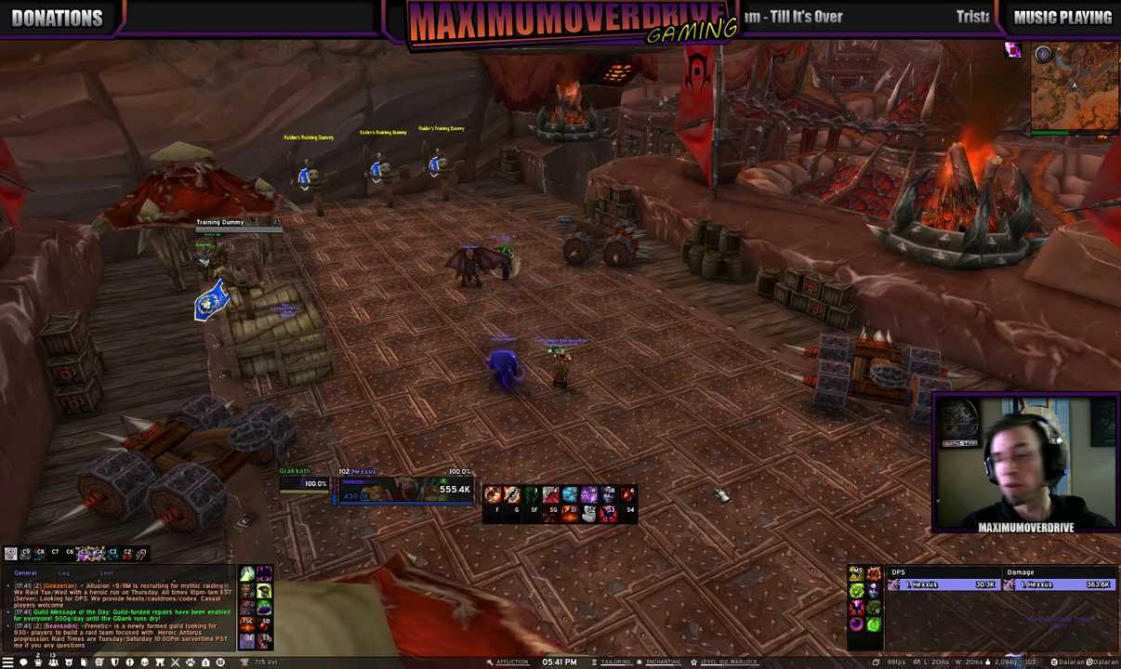